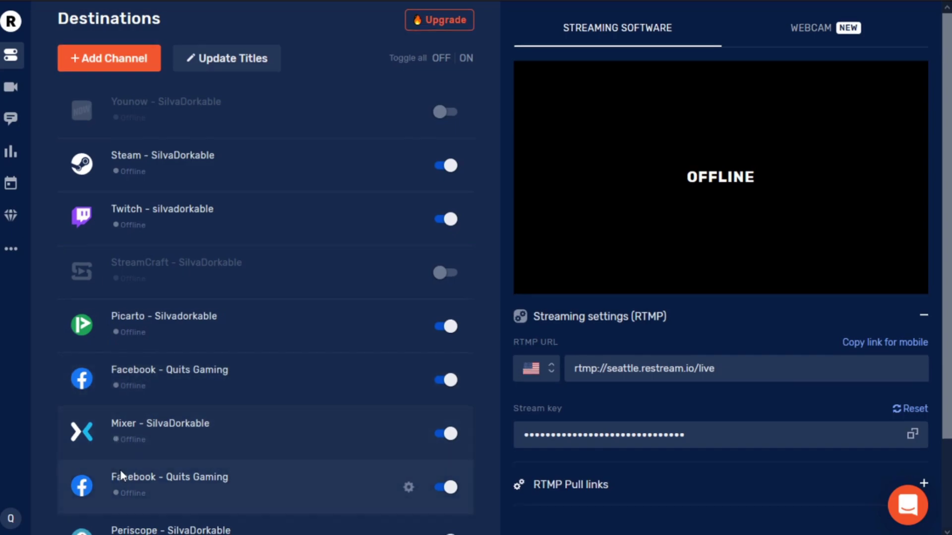
Review the connected destinations list and start adding a new channel.
{"action": "scroll", "coordinate": [130, 466], "scroll_direction": "down", "scroll_amount": 2}
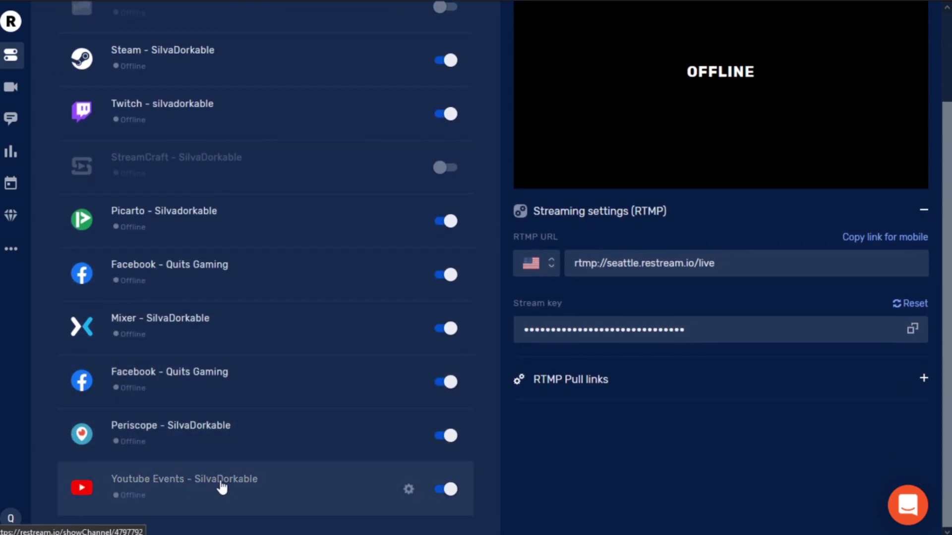
{"action": "scroll", "coordinate": [221, 488], "scroll_direction": "up", "scroll_amount": 2}
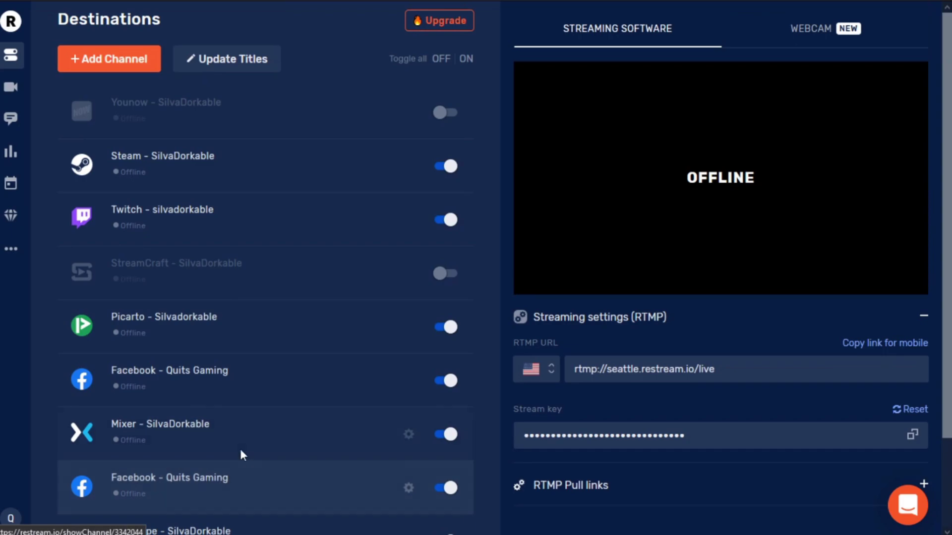
{"action": "left_click", "coordinate": [128, 70]}
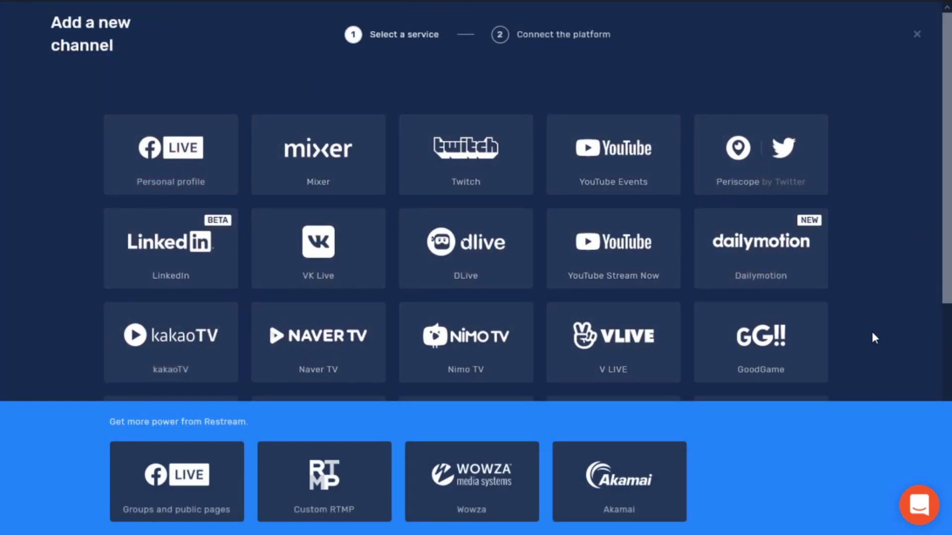
Browse the service tiles like Mixer, Twitch, YouTube and Custom RTMP, then close without adding any.
{"action": "scroll", "coordinate": [870, 332], "scroll_direction": "down", "scroll_amount": 4}
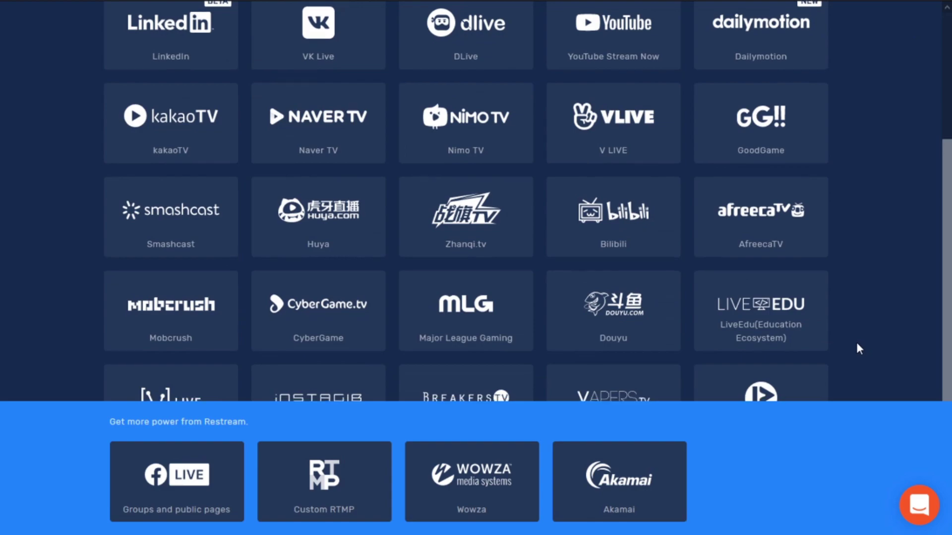
{"action": "scroll", "coordinate": [858, 345], "scroll_direction": "down", "scroll_amount": 3}
{"action": "scroll", "coordinate": [857, 345], "scroll_direction": "up", "scroll_amount": 7}
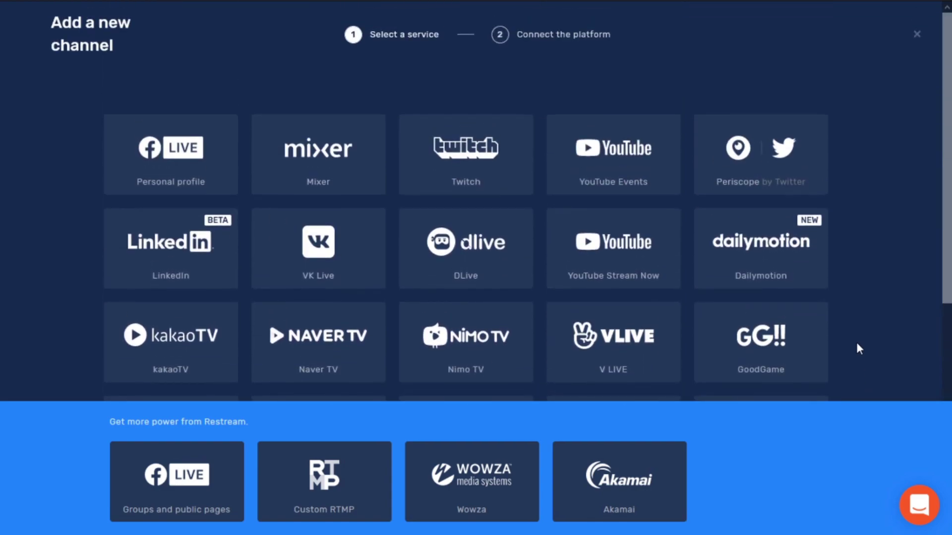
{"action": "left_click", "coordinate": [915, 44]}
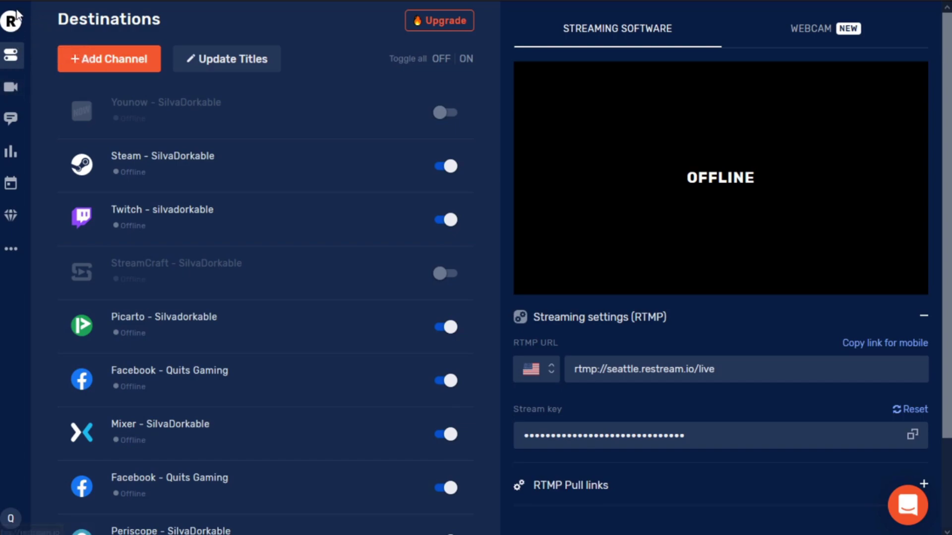
Switch to Live Studio from the sidebar and clear an accidental title selection.
{"action": "left_click", "coordinate": [11, 91]}
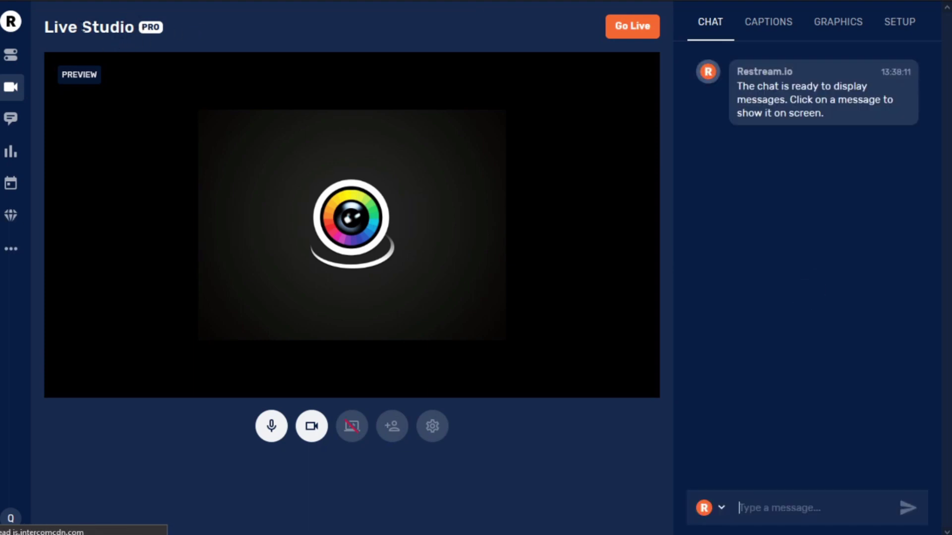
{"action": "left_click_drag", "start_coordinate": [44, 28], "coordinate": [242, 22]}
{"action": "left_click", "coordinate": [242, 22]}
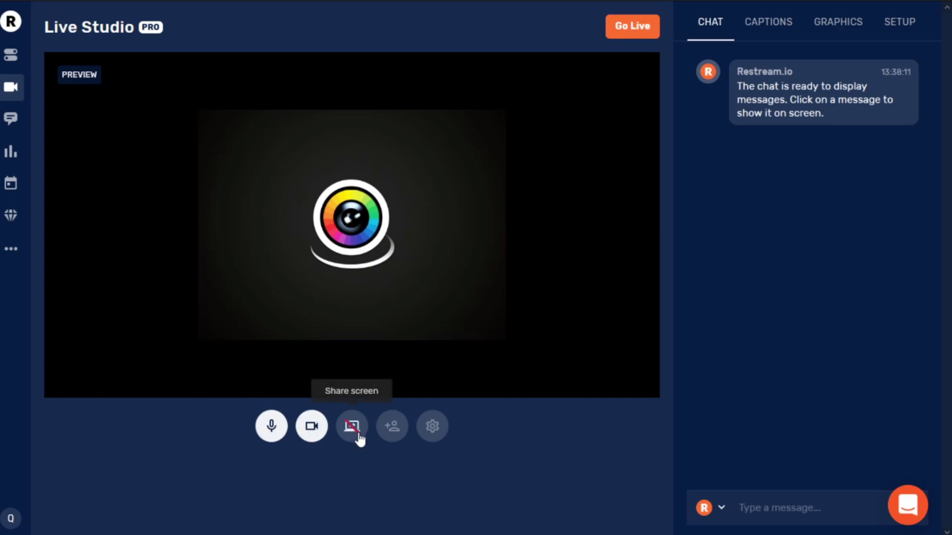
Select the USB Advanced Audio Device as the microphone input.
{"action": "left_click", "coordinate": [430, 427]}
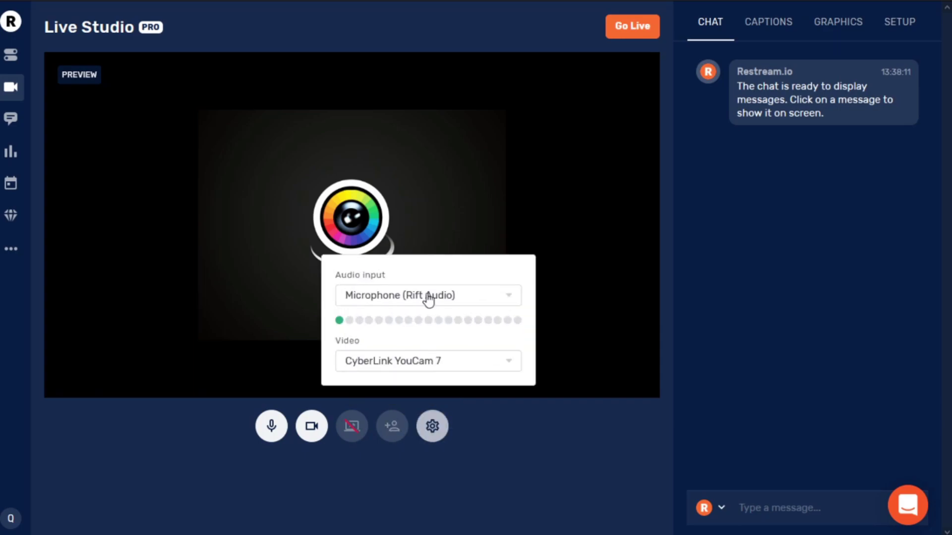
{"action": "left_click", "coordinate": [490, 298]}
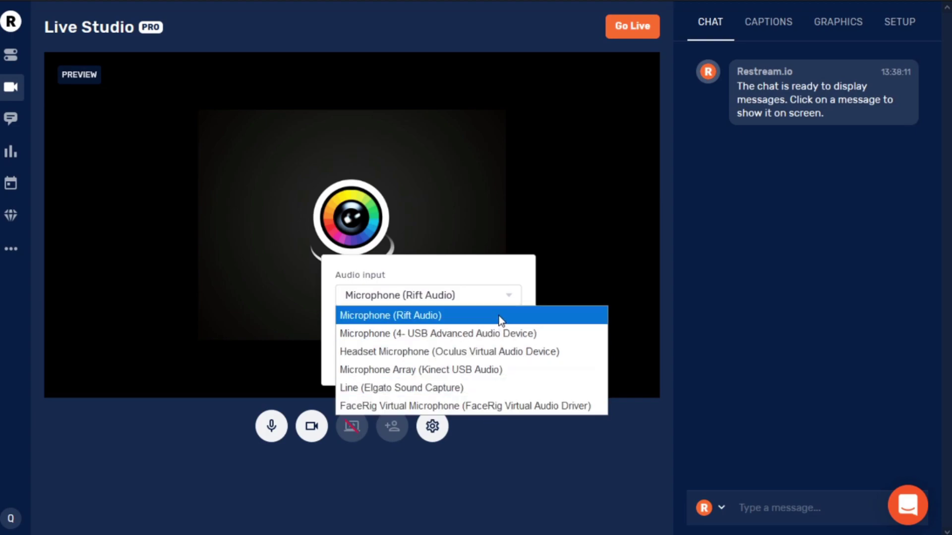
{"action": "left_click", "coordinate": [480, 335]}
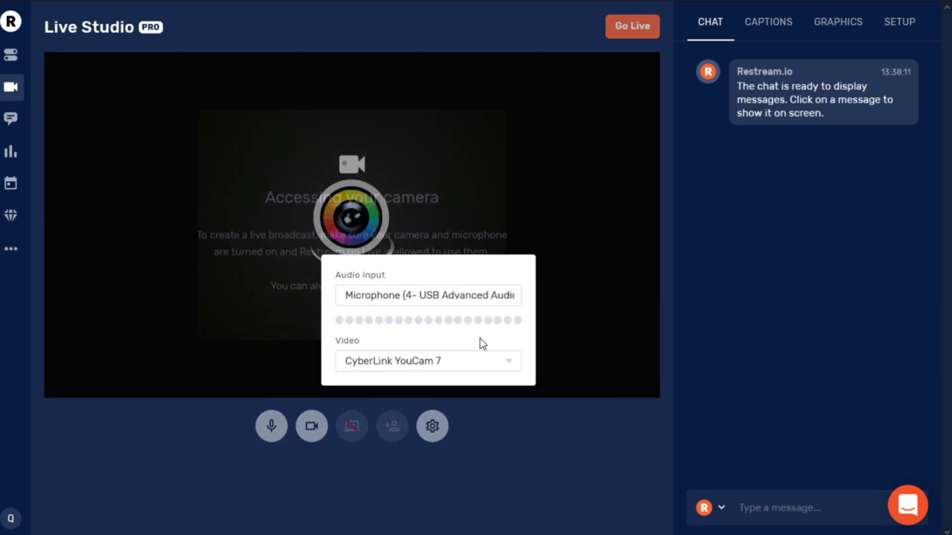
Set the c922 Pro Stream Webcam as the video source.
{"action": "left_click", "coordinate": [300, 260]}
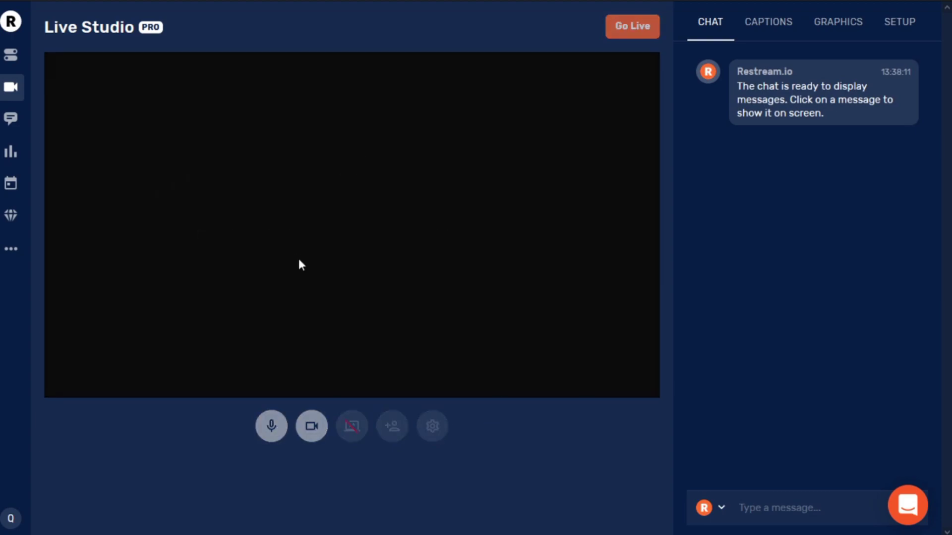
{"action": "left_click", "coordinate": [438, 425]}
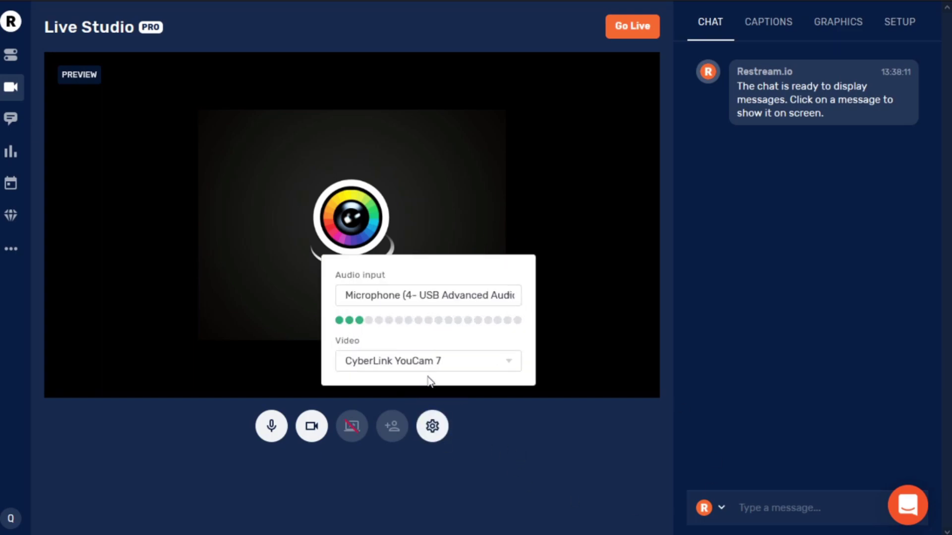
{"action": "left_click", "coordinate": [441, 364]}
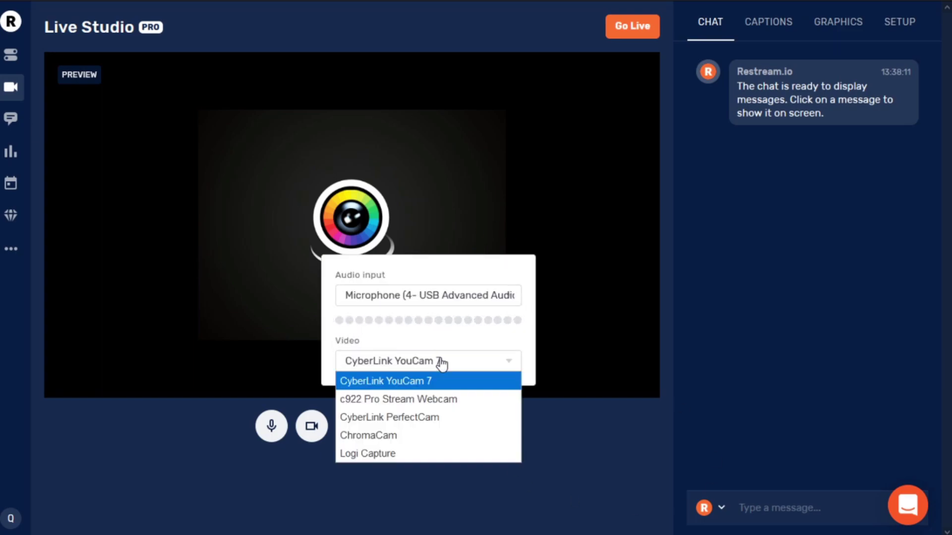
{"action": "left_click", "coordinate": [436, 400]}
{"action": "left_click", "coordinate": [517, 451]}
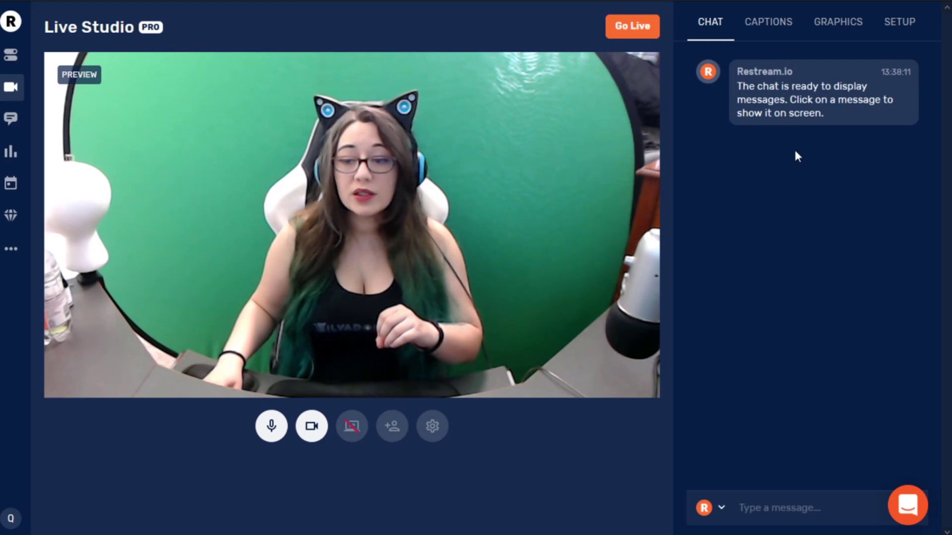
Look through the accounts available to chat as, then close the list.
{"action": "left_click", "coordinate": [722, 507]}
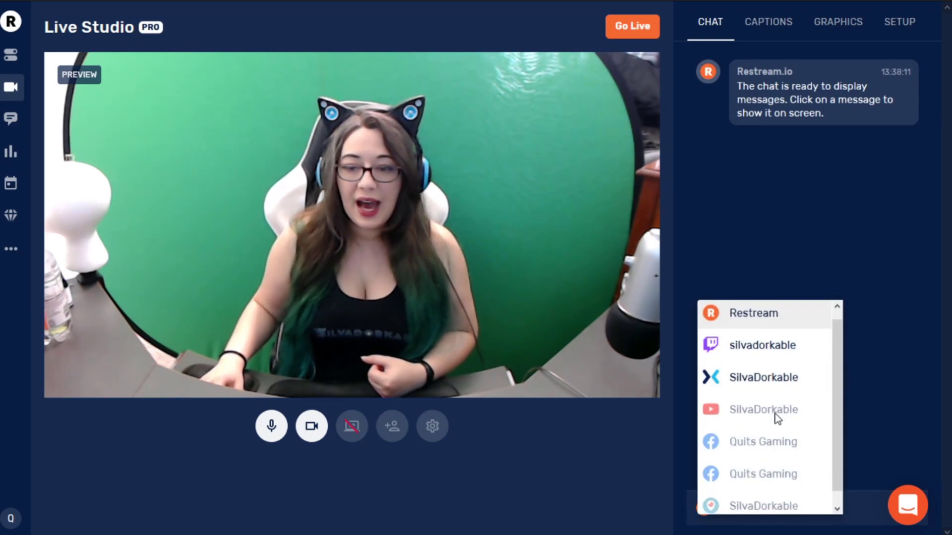
{"action": "scroll", "coordinate": [775, 418], "scroll_direction": "down", "scroll_amount": 1}
{"action": "scroll", "coordinate": [776, 417], "scroll_direction": "up", "scroll_amount": 1}
{"action": "scroll", "coordinate": [771, 501], "scroll_direction": "down", "scroll_amount": 1}
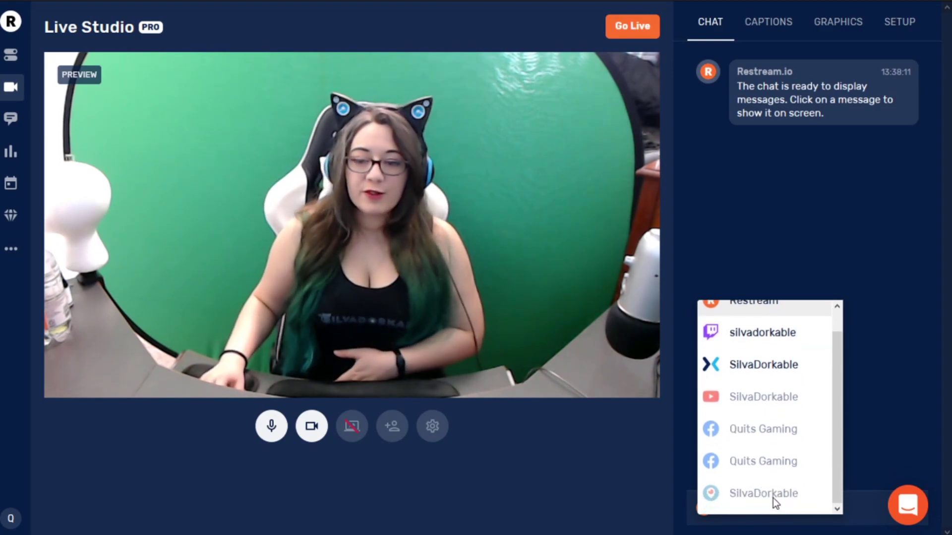
{"action": "scroll", "coordinate": [771, 493], "scroll_direction": "up", "scroll_amount": 1}
{"action": "left_click", "coordinate": [794, 255]}
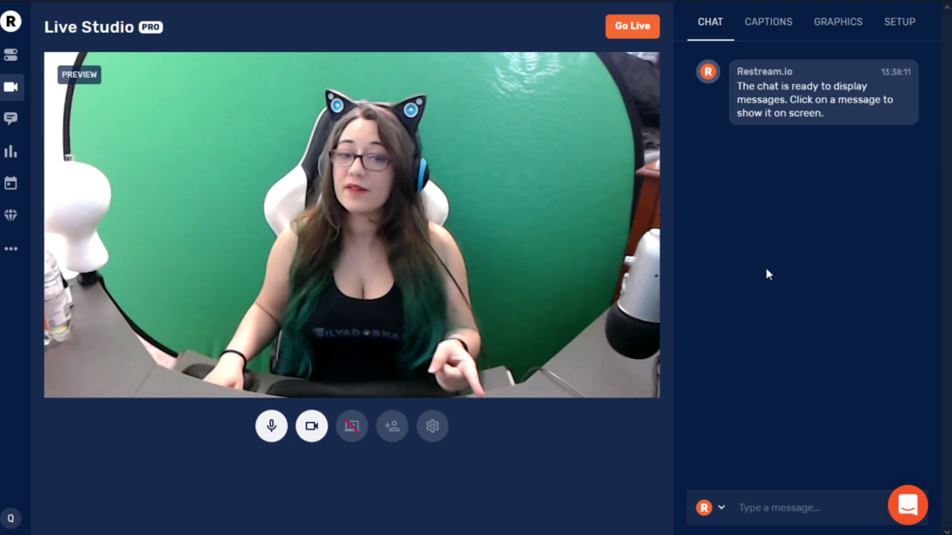
Switch chat to the silvadorkable Twitch account, then back to Restream.
{"action": "left_click", "coordinate": [707, 511]}
{"action": "left_click", "coordinate": [754, 366]}
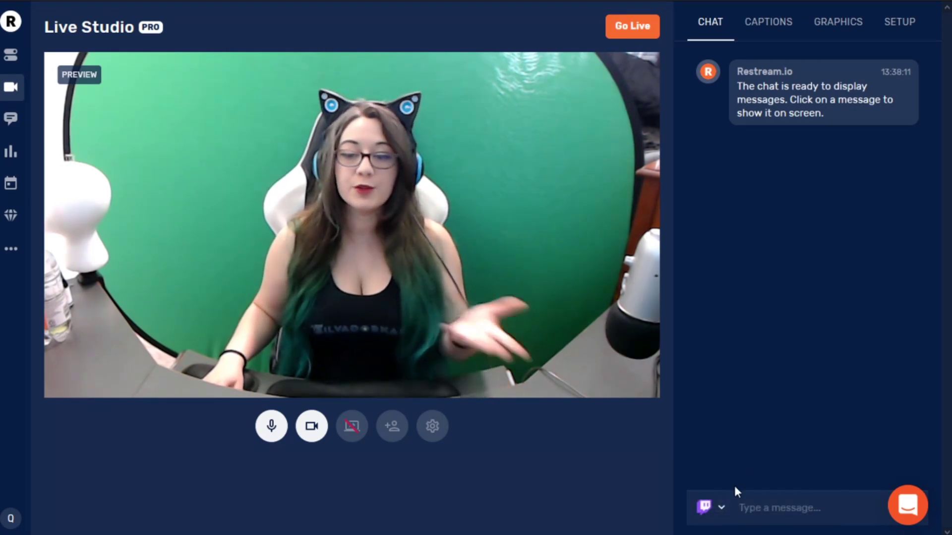
{"action": "left_click", "coordinate": [717, 503]}
{"action": "left_click", "coordinate": [740, 323]}
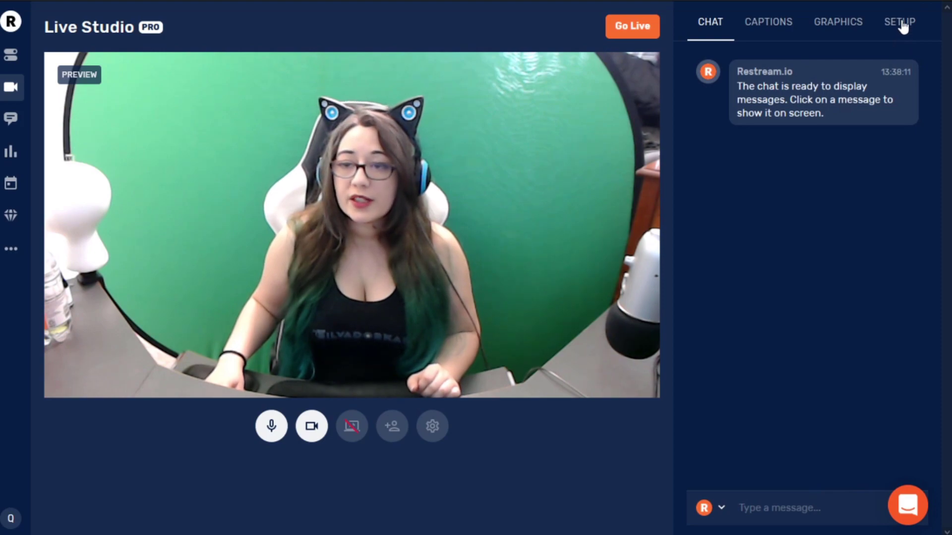
In the Setup panel, turn off the Twitch and Picarto destinations.
{"action": "left_click", "coordinate": [902, 25]}
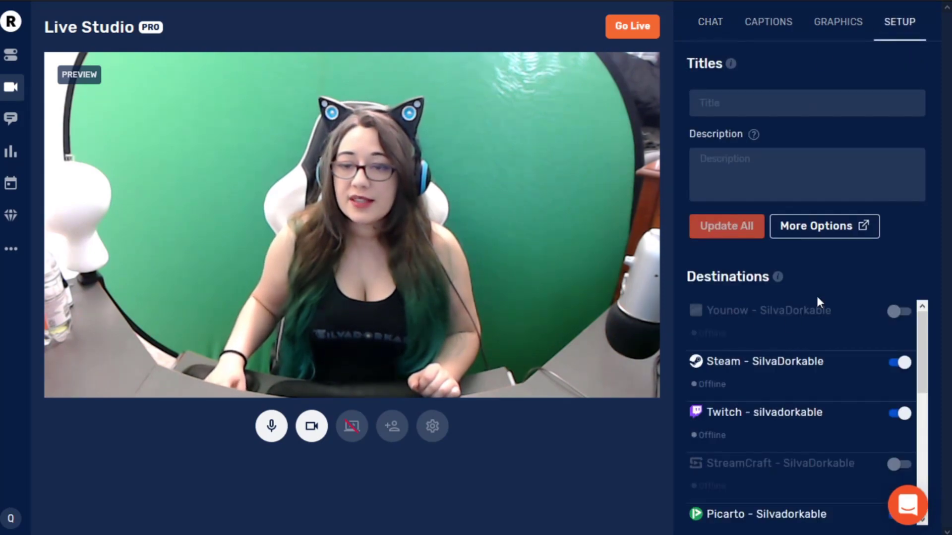
{"action": "scroll", "coordinate": [841, 314], "scroll_direction": "down", "scroll_amount": 3}
{"action": "scroll", "coordinate": [894, 334], "scroll_direction": "up", "scroll_amount": 3}
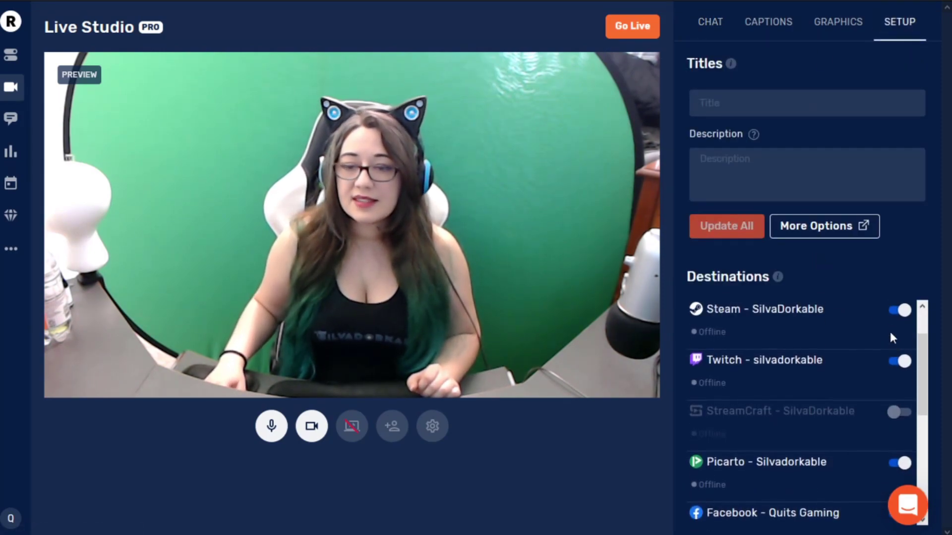
{"action": "left_click", "coordinate": [900, 413]}
{"action": "scroll", "coordinate": [843, 402], "scroll_direction": "down", "scroll_amount": 3}
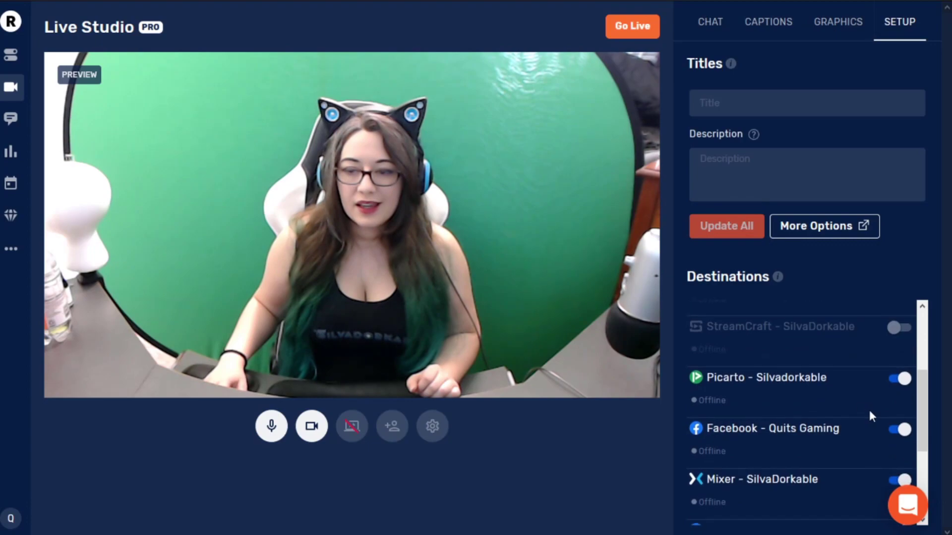
{"action": "left_click", "coordinate": [898, 381]}
Turn off the Mixer, Facebook and Periscope destinations, leaving Steam on.
{"action": "scroll", "coordinate": [832, 418], "scroll_direction": "down", "scroll_amount": 3}
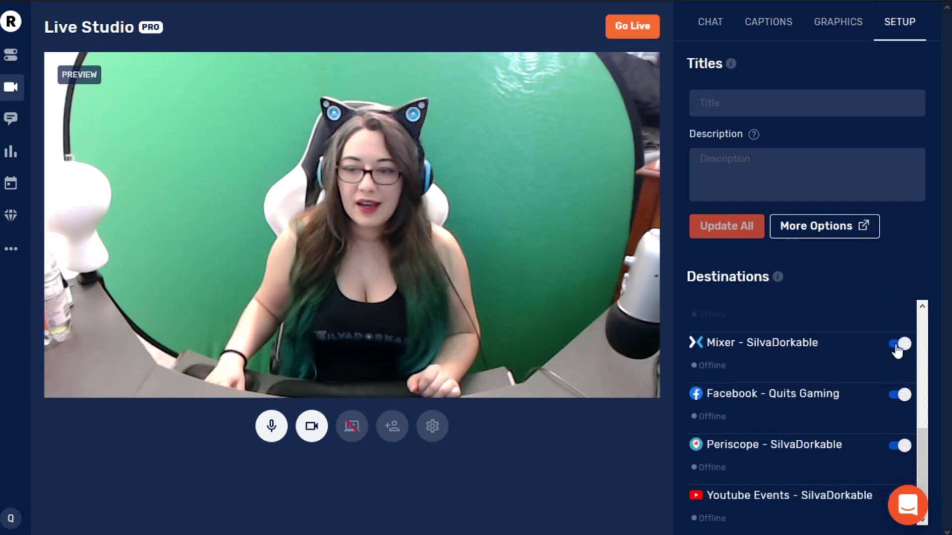
{"action": "left_click", "coordinate": [898, 342]}
{"action": "left_click", "coordinate": [898, 395]}
{"action": "left_click", "coordinate": [900, 446]}
{"action": "scroll", "coordinate": [844, 421], "scroll_direction": "down", "scroll_amount": 1}
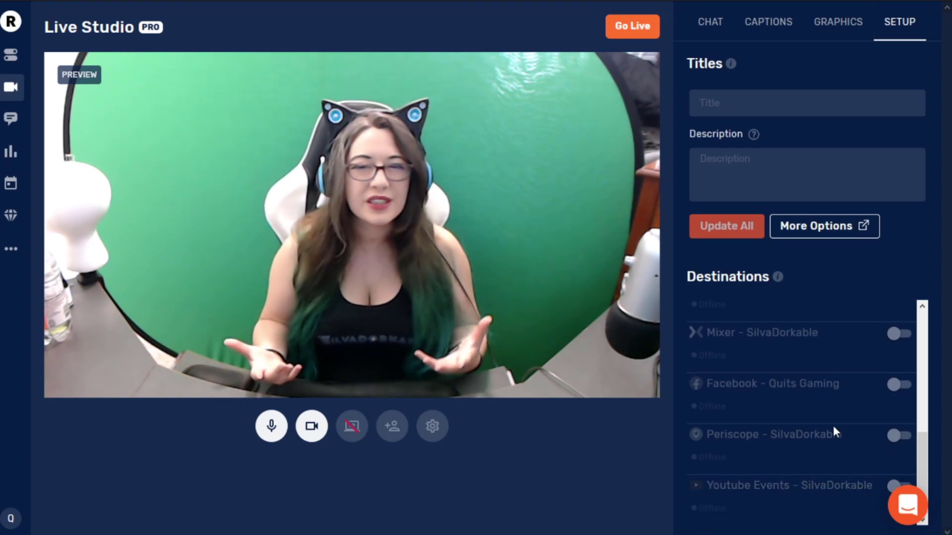
{"action": "scroll", "coordinate": [833, 425], "scroll_direction": "up", "scroll_amount": 3}
{"action": "scroll", "coordinate": [833, 424], "scroll_direction": "up", "scroll_amount": 3}
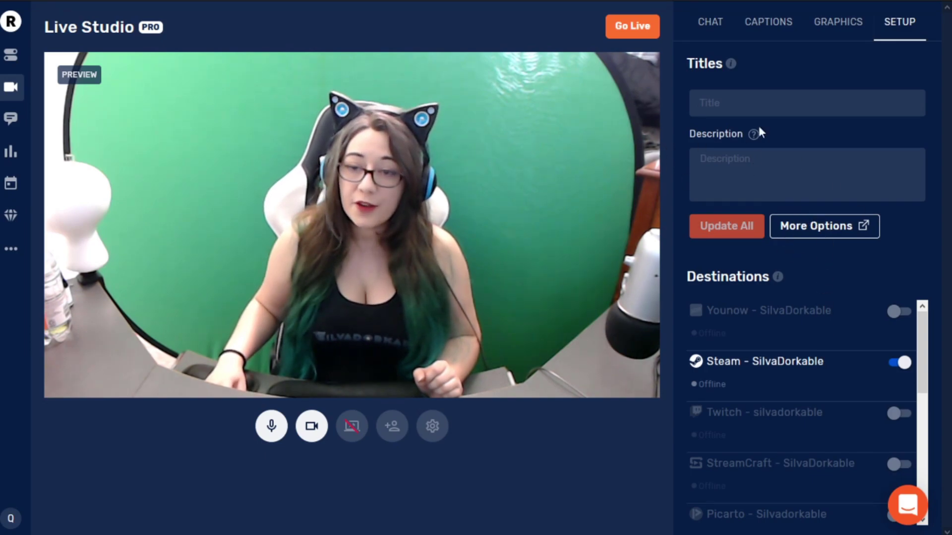
Set title 'Test Stream' and description 'Testing Restream Studio Live', updating all destinations.
{"action": "left_click", "coordinate": [759, 100]}
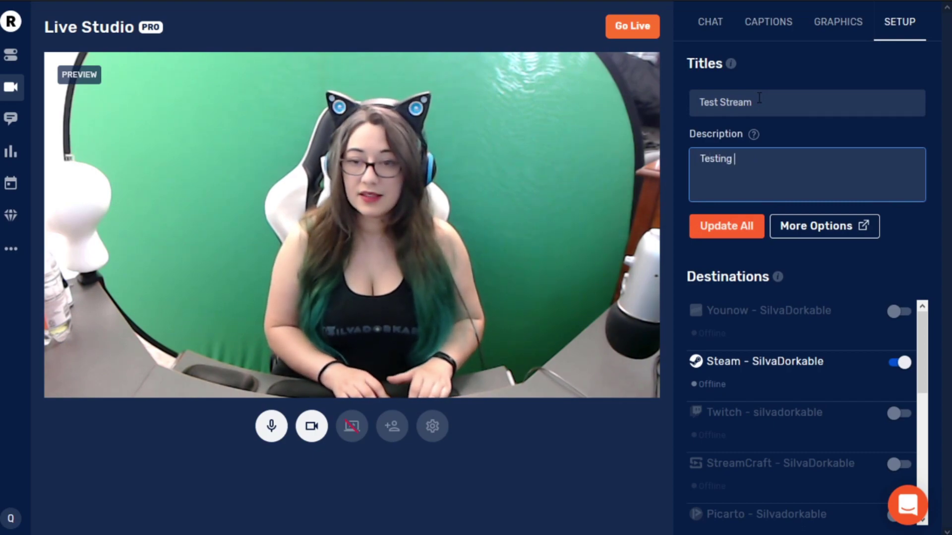
{"action": "type", "text": "Restream "}
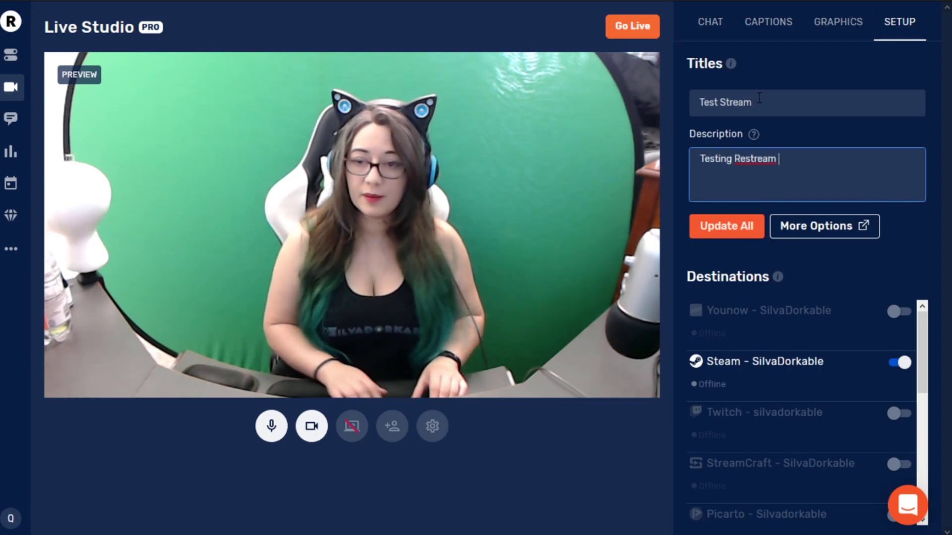
{"action": "type", "text": "Studio Live"}
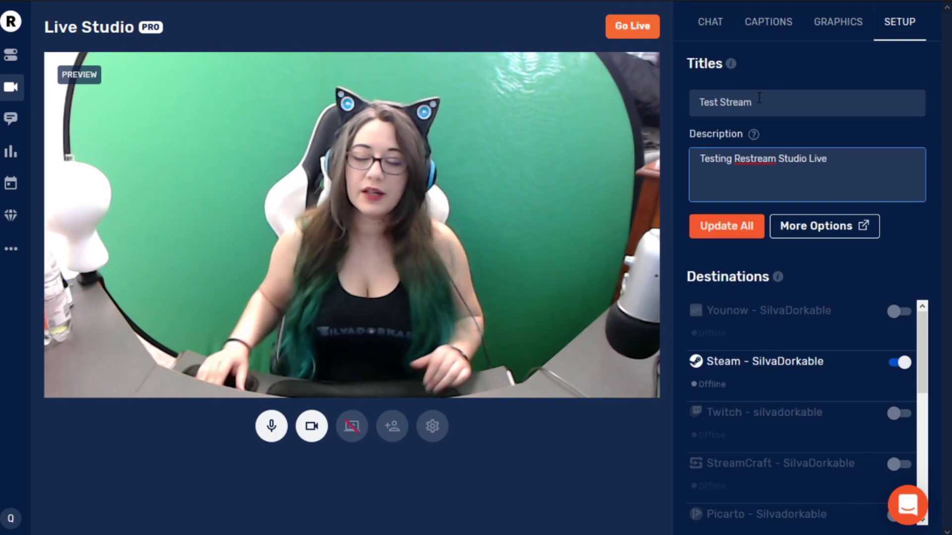
{"action": "left_click", "coordinate": [716, 228]}
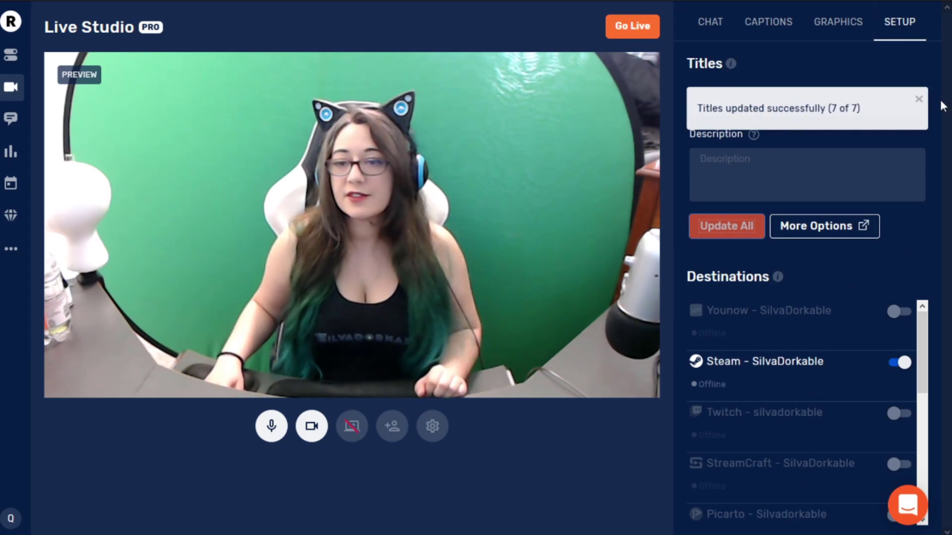
{"action": "left_click", "coordinate": [920, 100]}
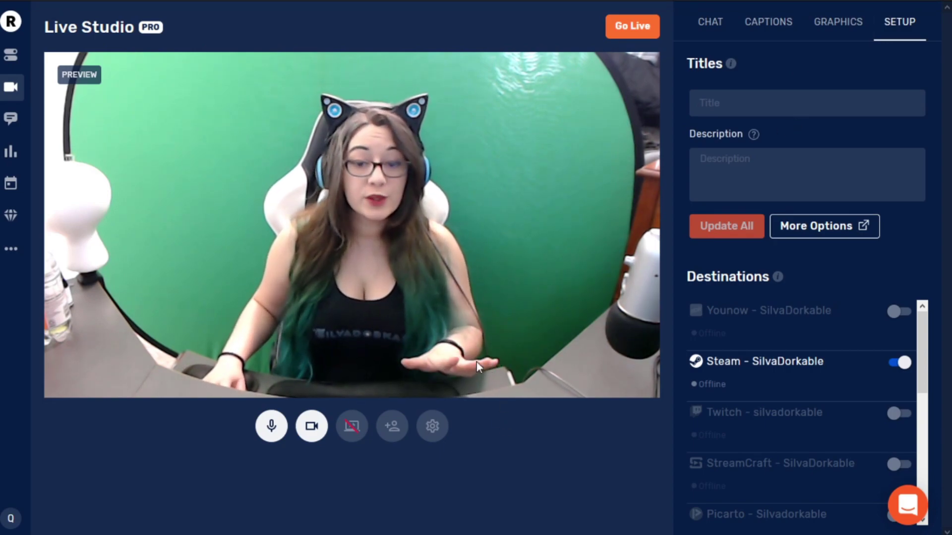
Share the 'Live Studio – Restream – Mozilla Firefox' window, leaving Remember unchecked.
{"action": "left_click", "coordinate": [351, 426]}
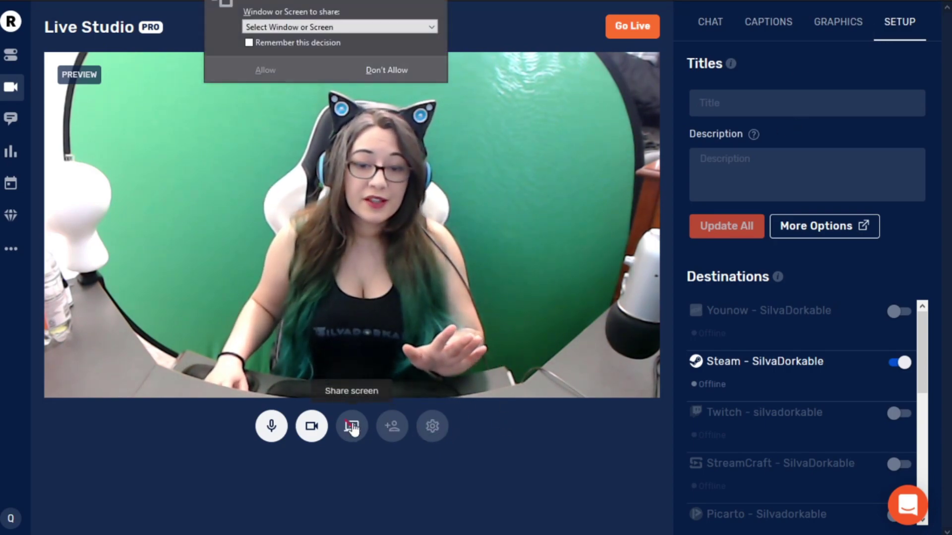
{"action": "left_click", "coordinate": [337, 25]}
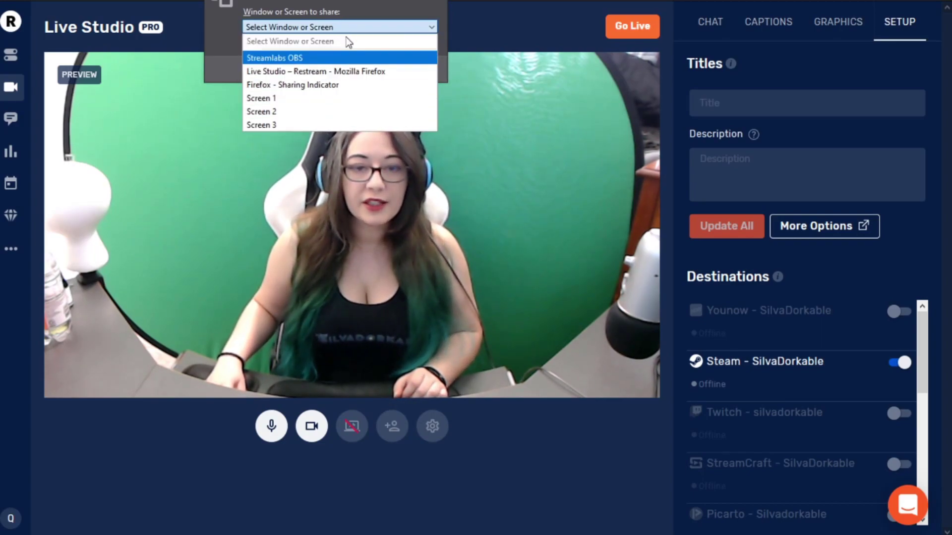
{"action": "left_click", "coordinate": [373, 72]}
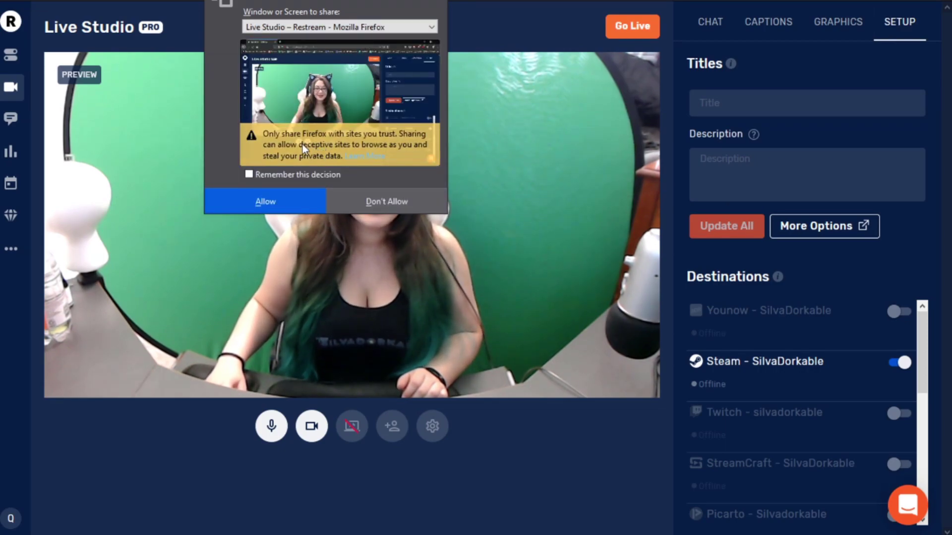
{"action": "left_click", "coordinate": [249, 175]}
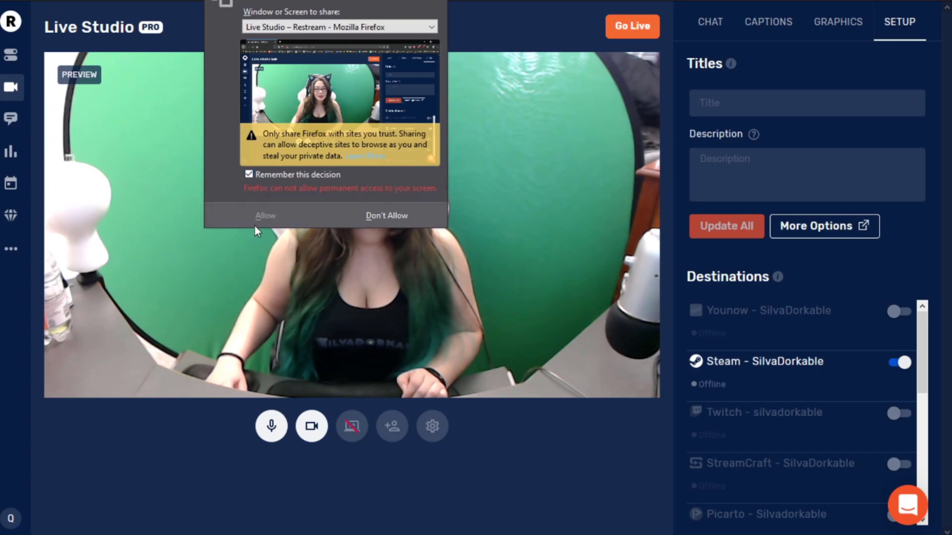
{"action": "left_click", "coordinate": [259, 173]}
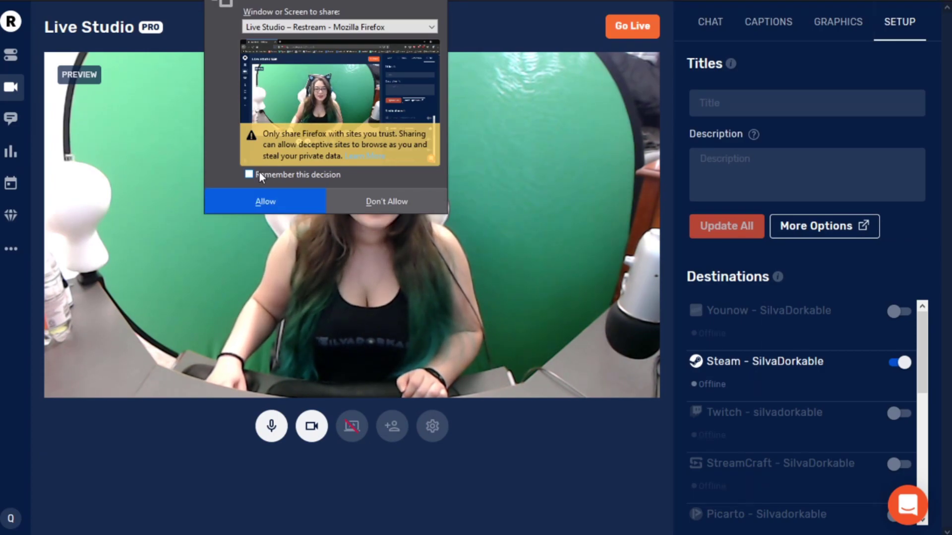
{"action": "left_click", "coordinate": [264, 201]}
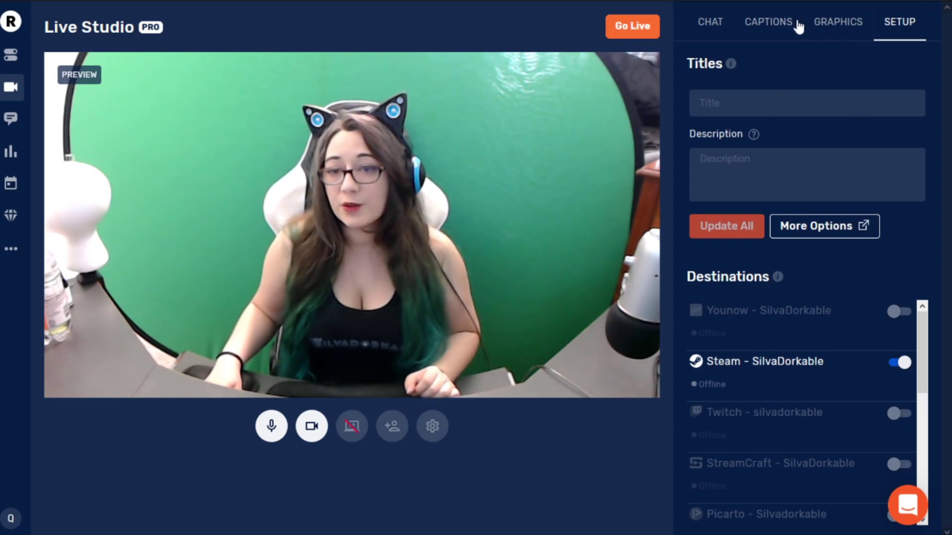
In Graphics, try the Restream.io and heart logos on the preview.
{"action": "left_click", "coordinate": [834, 25]}
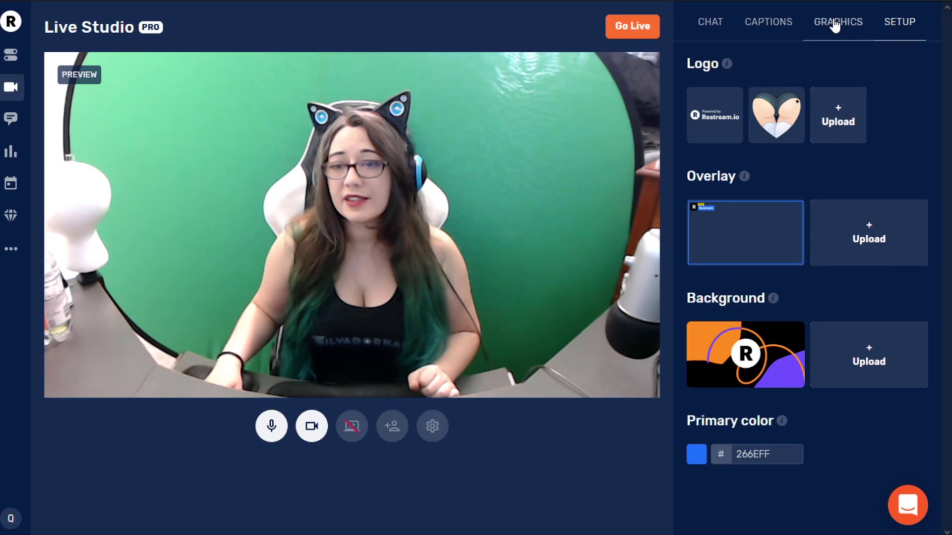
{"action": "left_click", "coordinate": [708, 124]}
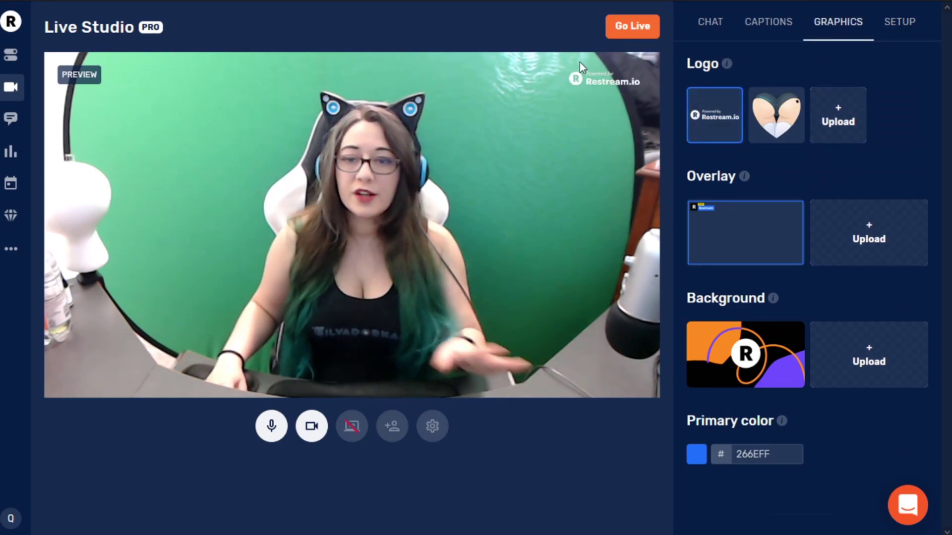
{"action": "left_click", "coordinate": [773, 119]}
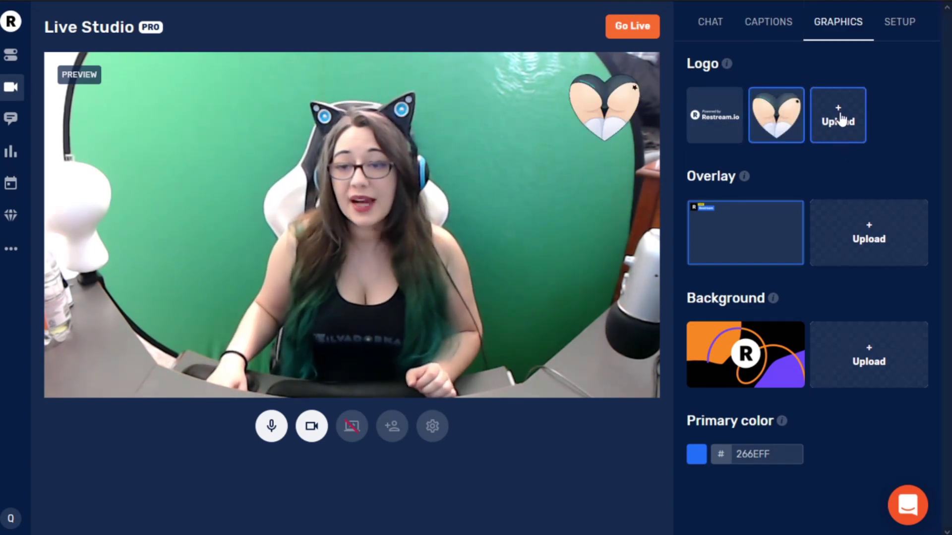
{"action": "left_click", "coordinate": [702, 118]}
{"action": "left_click", "coordinate": [775, 118]}
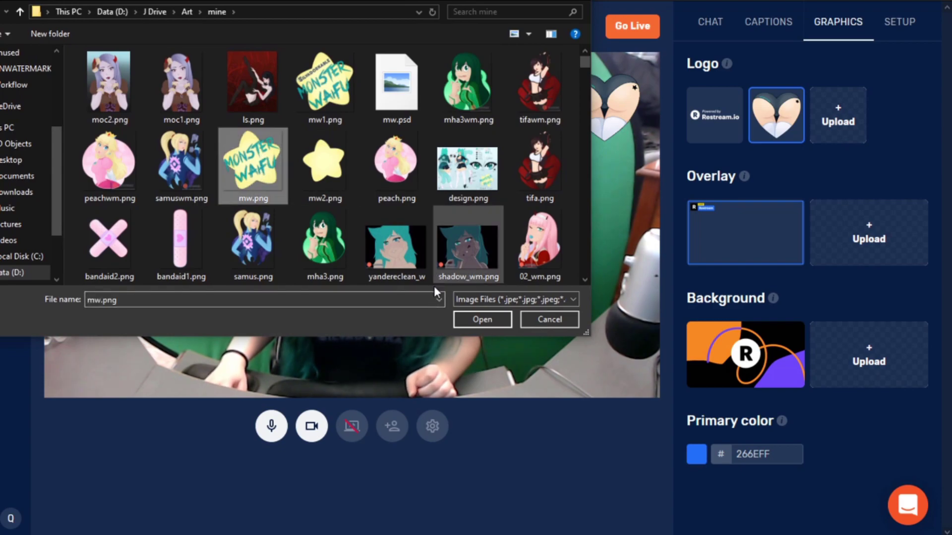
Upload the MONSTER WAIFU image as a logo, then leave it hidden.
{"action": "left_click", "coordinate": [484, 320]}
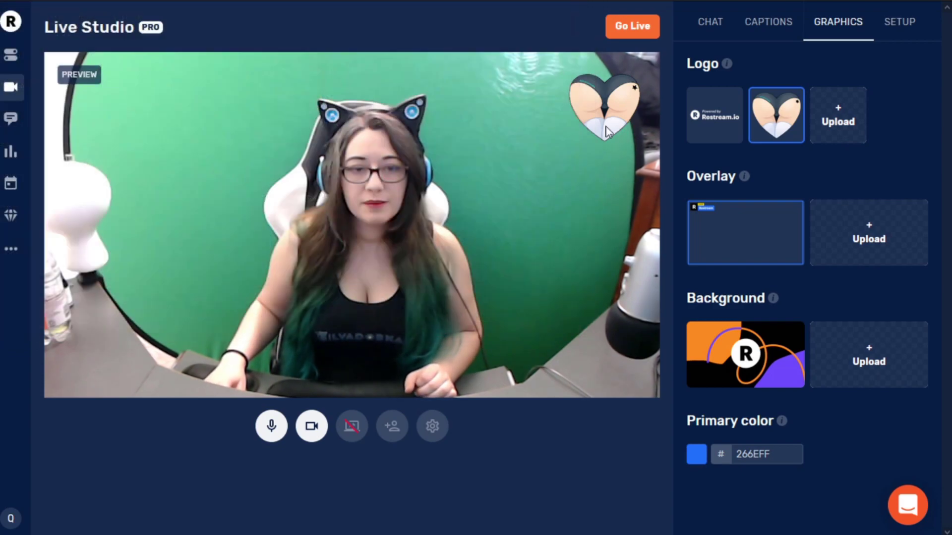
{"action": "left_click", "coordinate": [838, 115]}
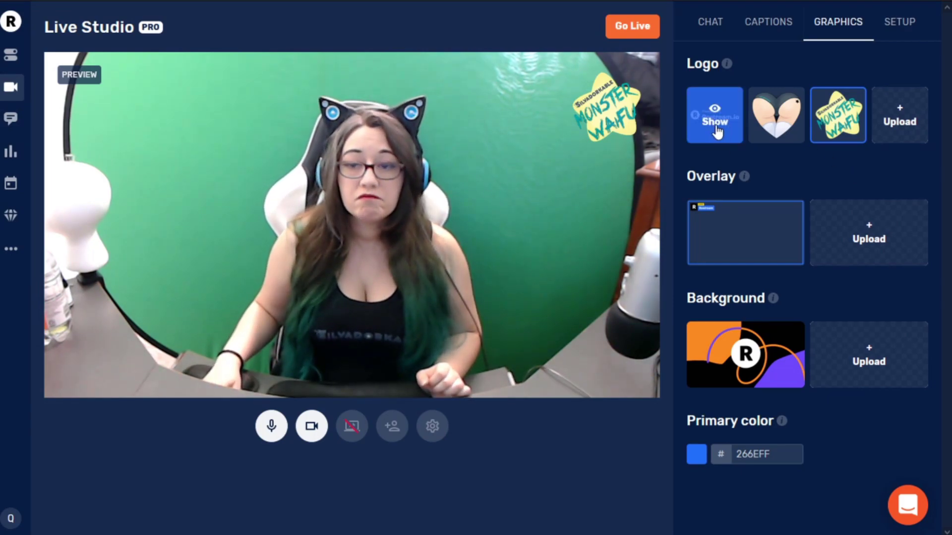
{"action": "left_click", "coordinate": [838, 115]}
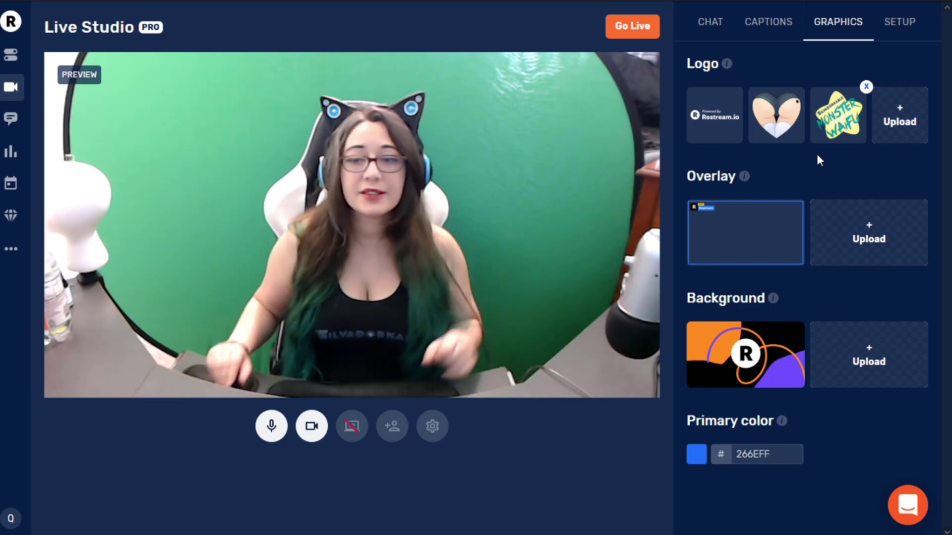
Toggle the Restream overlay on and off, leaving it off the preview.
{"action": "left_click", "coordinate": [766, 235]}
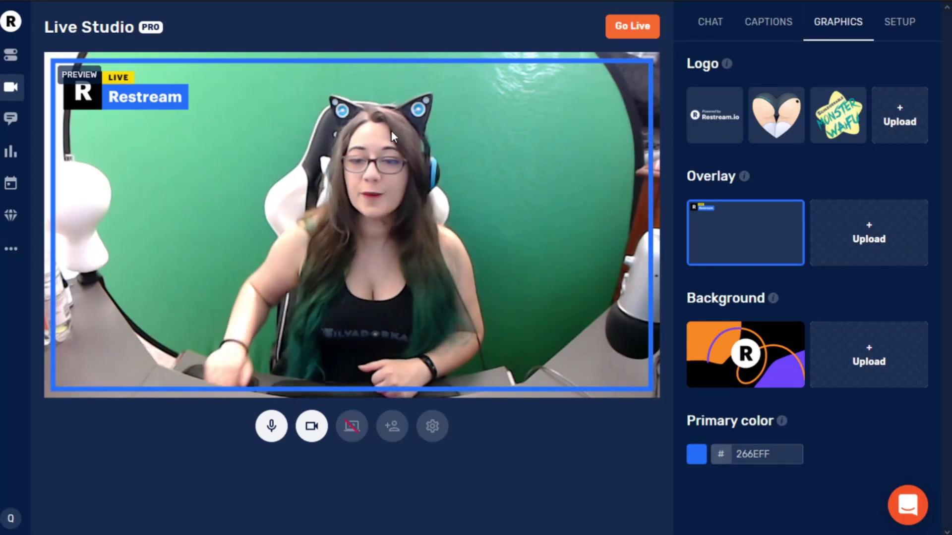
{"action": "left_click", "coordinate": [766, 240]}
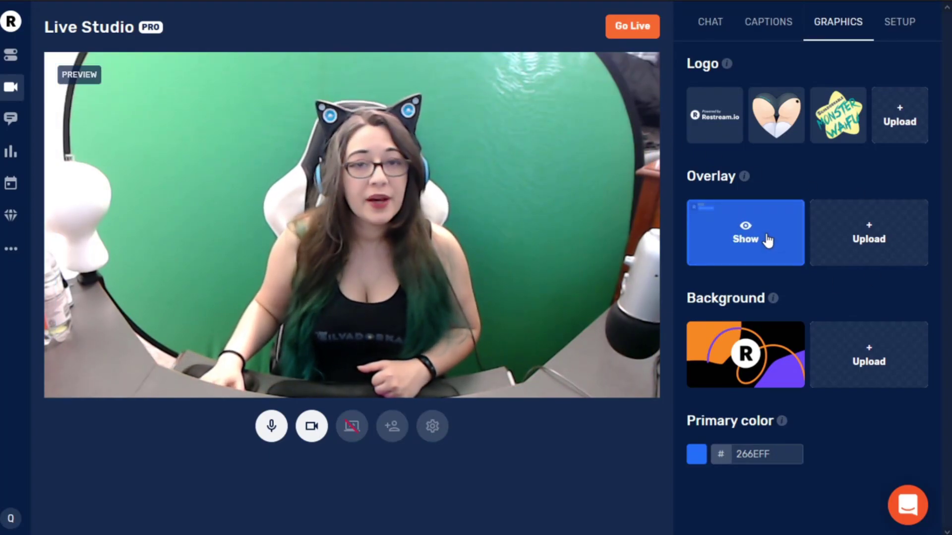
{"action": "left_click", "coordinate": [768, 241]}
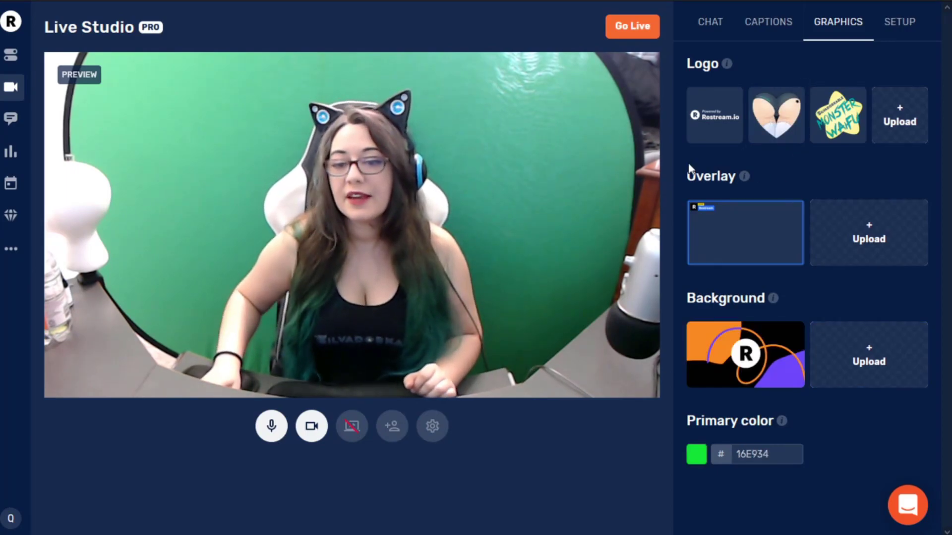
{"action": "left_click", "coordinate": [792, 245]}
{"action": "left_click", "coordinate": [773, 232]}
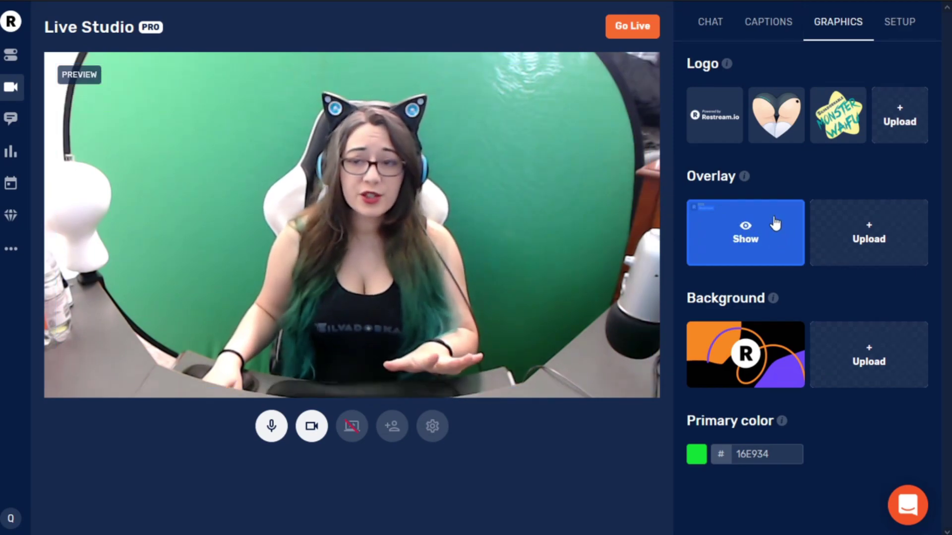
Briefly show and hide the Monster Waifu logo, then go to Captions.
{"action": "left_click", "coordinate": [838, 124]}
{"action": "left_click", "coordinate": [838, 123]}
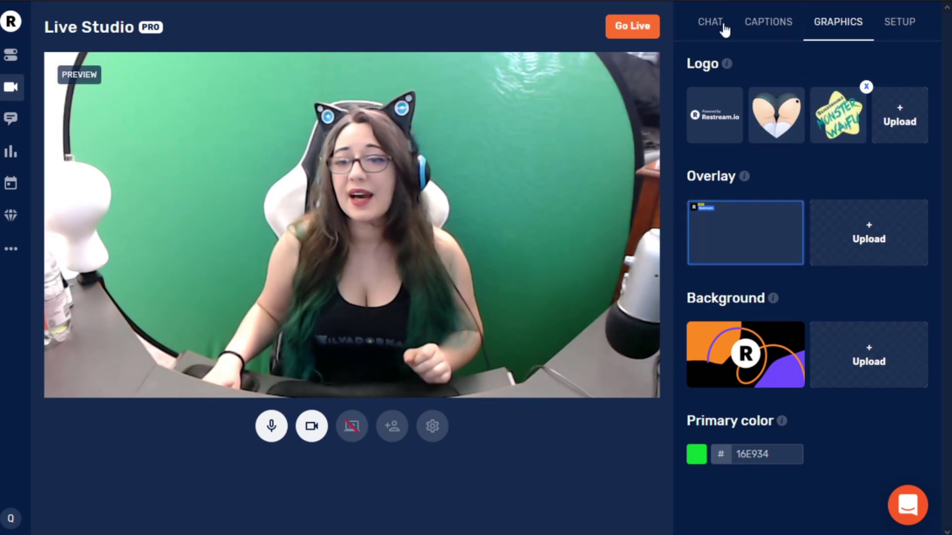
{"action": "left_click", "coordinate": [756, 26]}
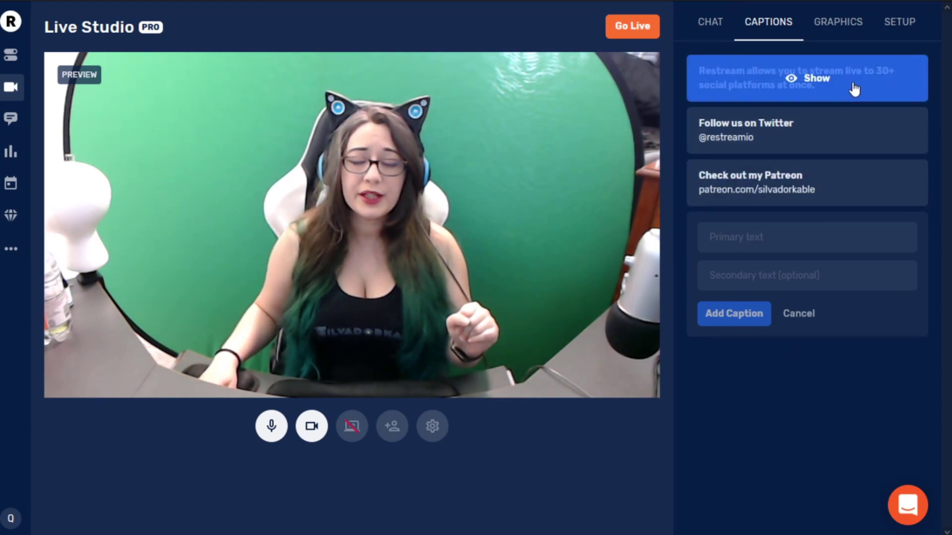
Briefly show the Restream platforms and Patreon captions on the video, then hide each again.
{"action": "left_click", "coordinate": [853, 89]}
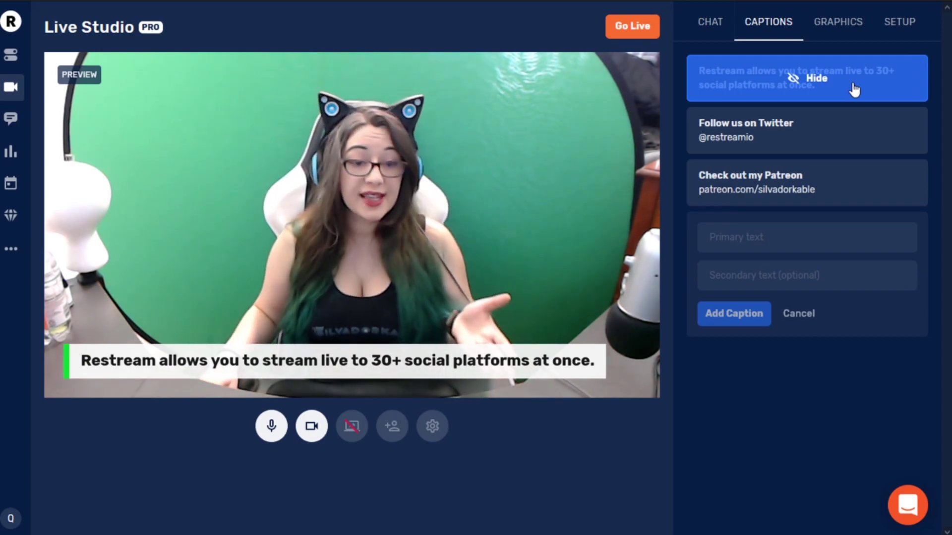
{"action": "left_click", "coordinate": [853, 89]}
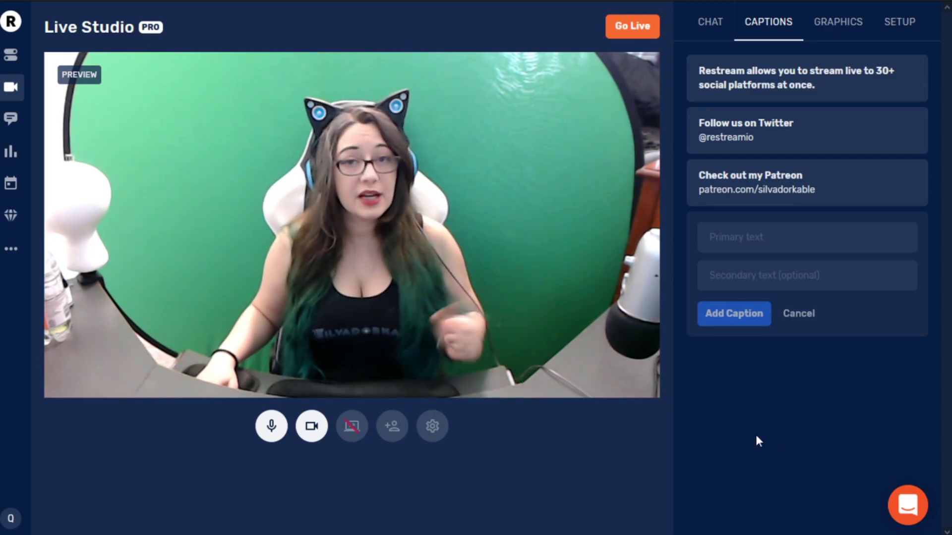
{"action": "left_click", "coordinate": [790, 186]}
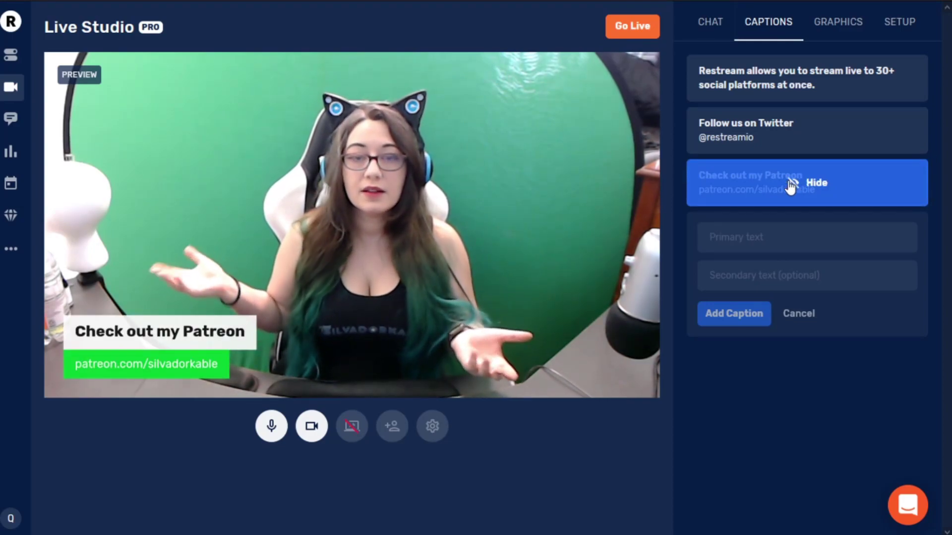
{"action": "left_click", "coordinate": [790, 185]}
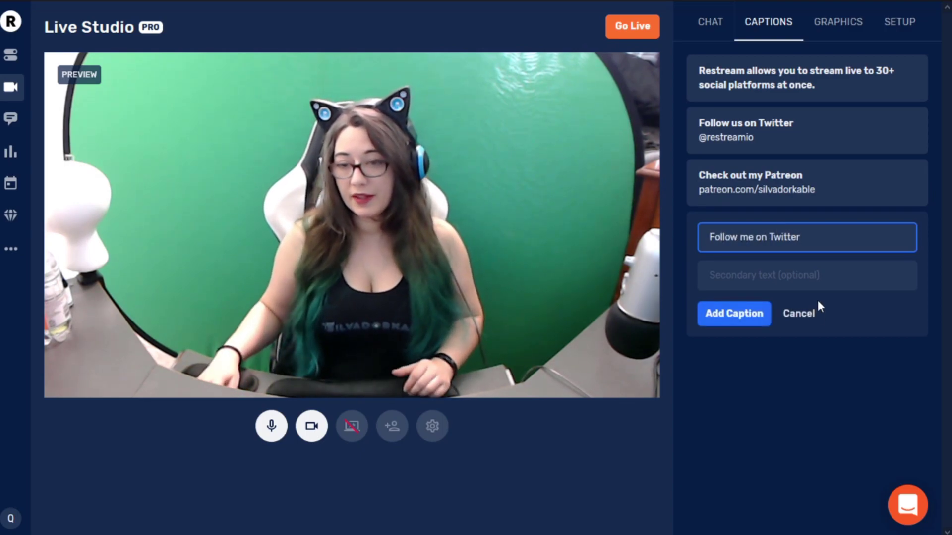
Add the 'Follow me on Twitter' caption with the Twitter handle as its second line, and show it.
{"action": "left_click", "coordinate": [823, 275]}
{"action": "type", "text": "twui"}
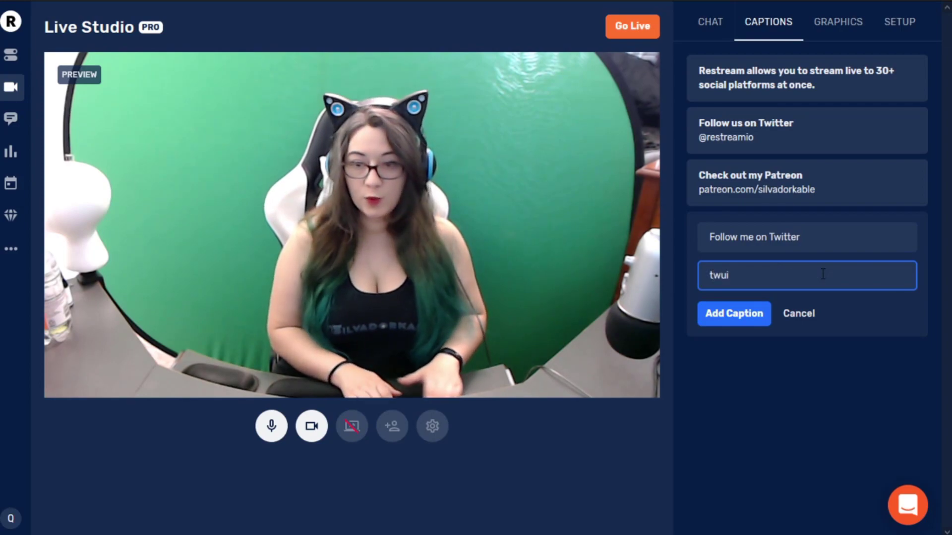
{"action": "type", "text": "t"}
{"action": "key", "text": "BackSpace"}
{"action": "key", "text": "BackSpace"}
{"action": "key", "text": "BackSpace"}
{"action": "key", "text": "BackSpace"}
{"action": "type", "text": "@silvadorkable"}
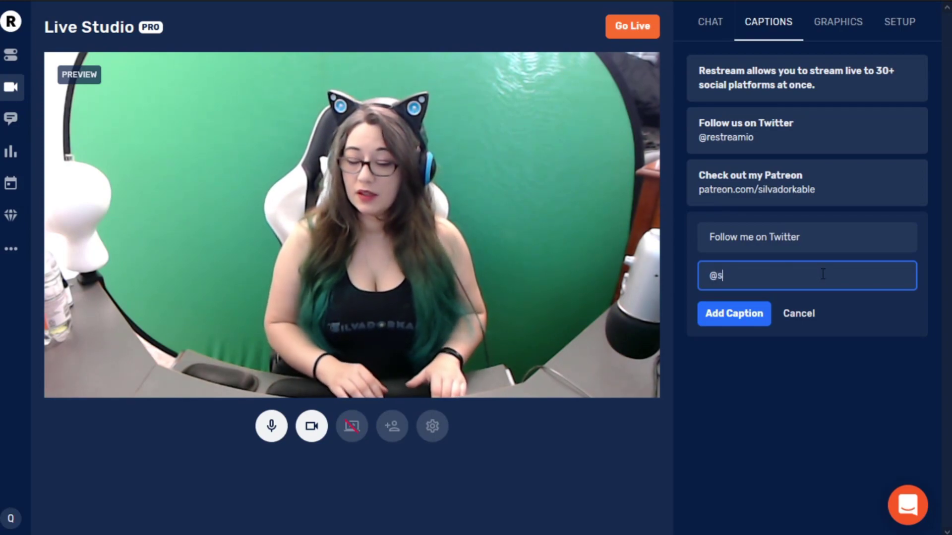
{"action": "left_click", "coordinate": [757, 323]}
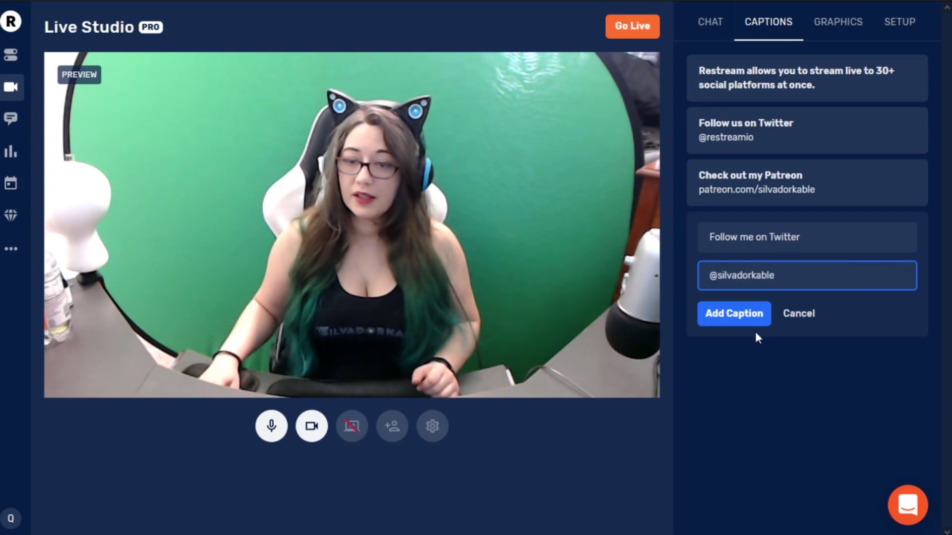
{"action": "left_click", "coordinate": [813, 244]}
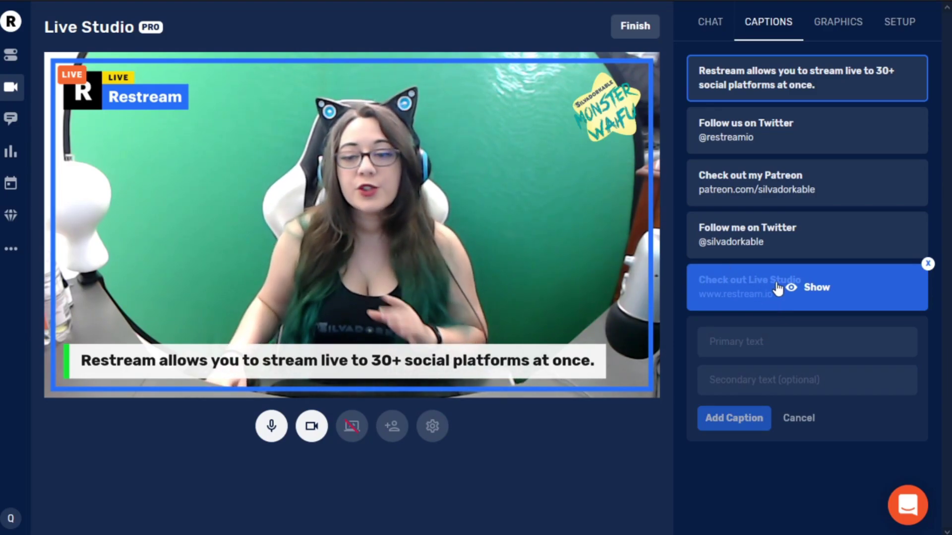
Show the 'Check out Live Studio' caption on the video.
{"action": "left_click", "coordinate": [746, 291]}
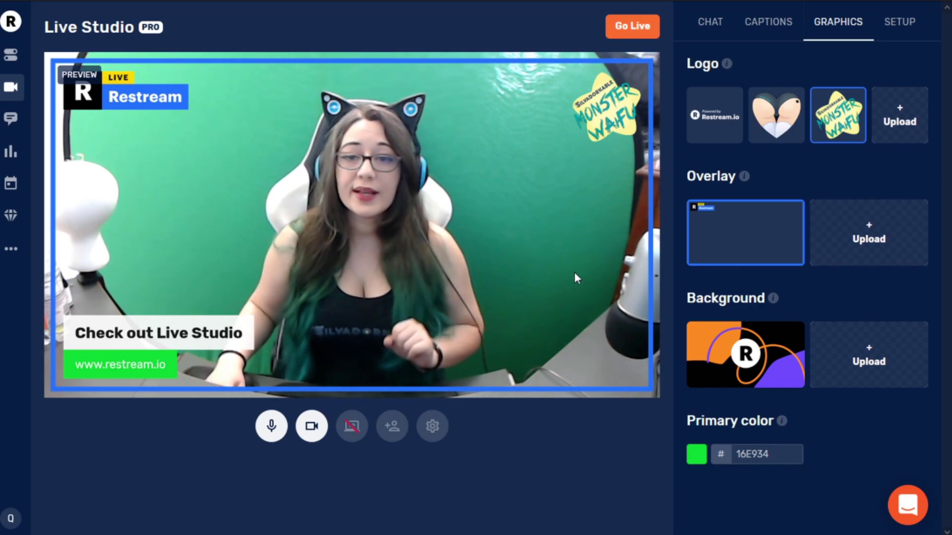
Review the destinations, go live to Steam, then finish the stream and confirm.
{"action": "left_click", "coordinate": [900, 21]}
{"action": "scroll", "coordinate": [811, 400], "scroll_direction": "down", "scroll_amount": 5}
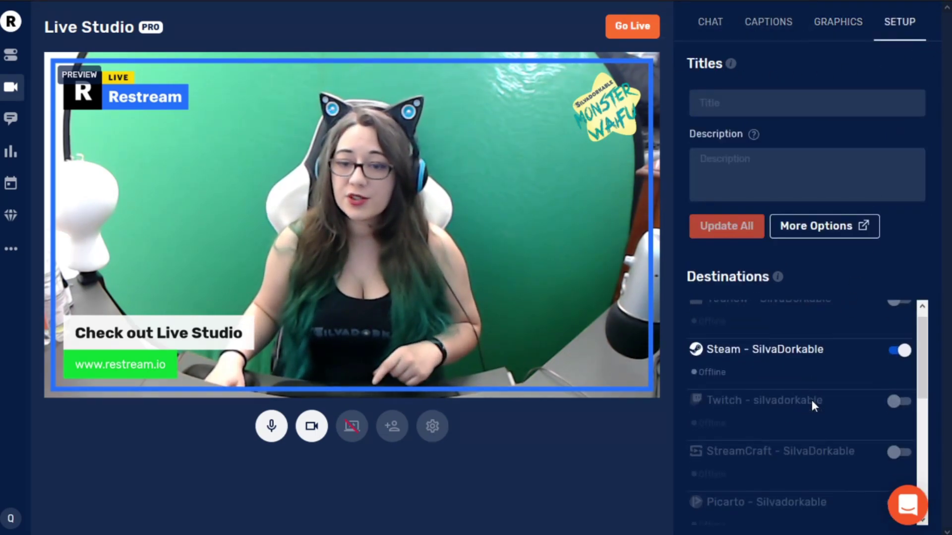
{"action": "scroll", "coordinate": [810, 400], "scroll_direction": "down", "scroll_amount": 4}
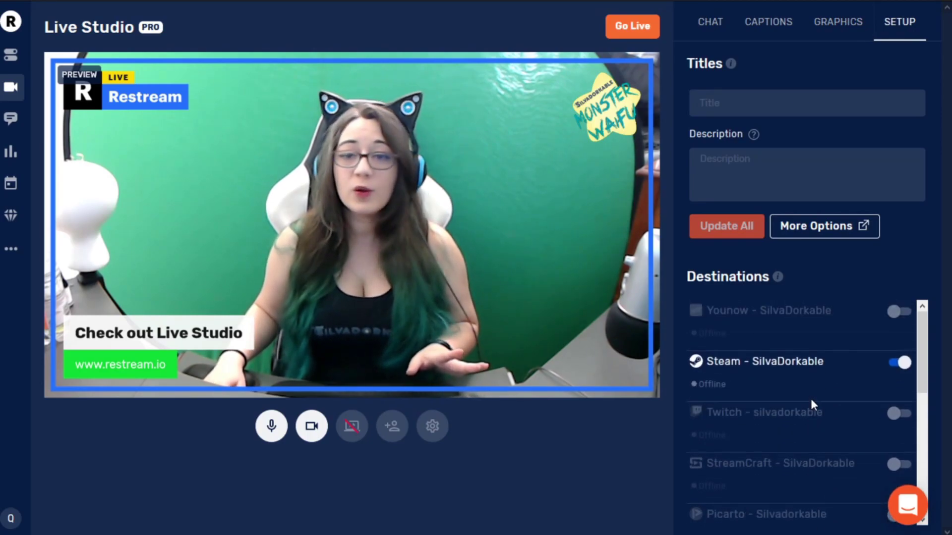
{"action": "left_click", "coordinate": [647, 32]}
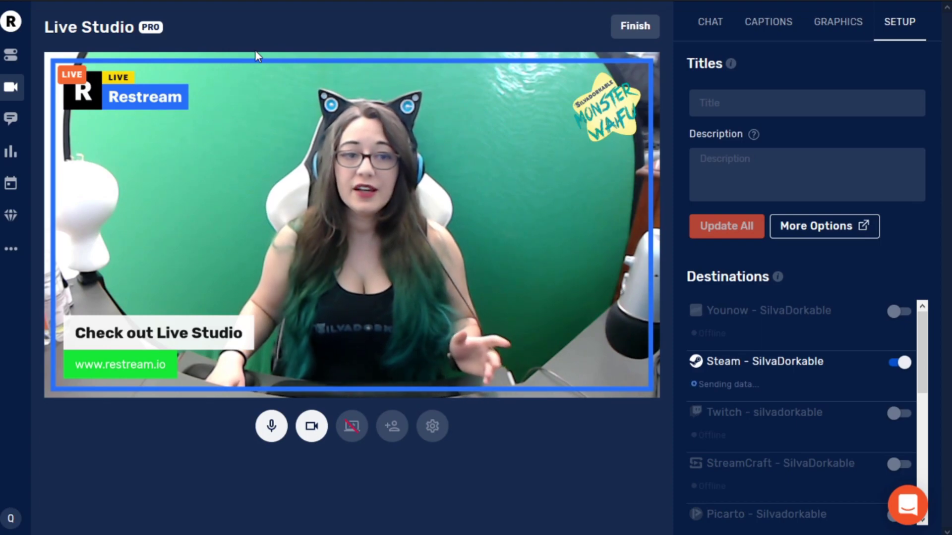
{"action": "left_click", "coordinate": [644, 26]}
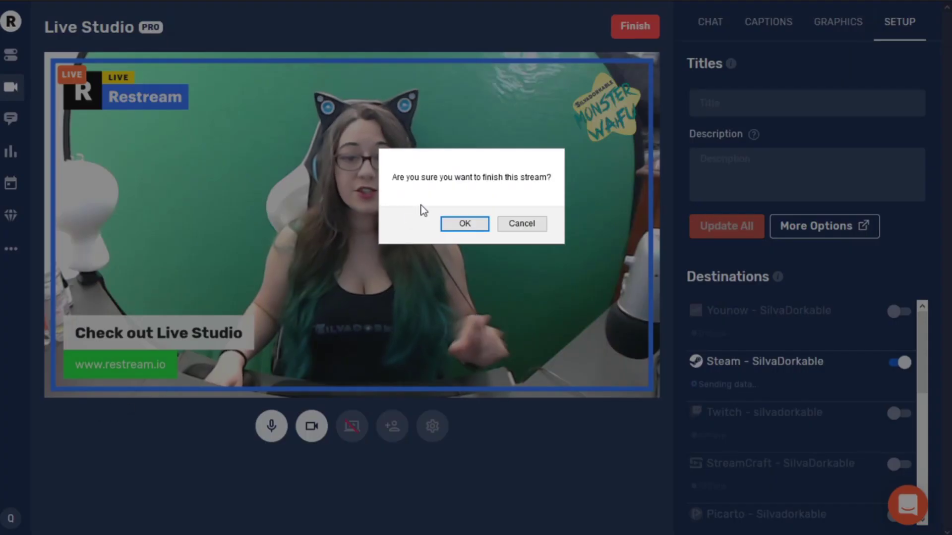
{"action": "left_click", "coordinate": [460, 225]}
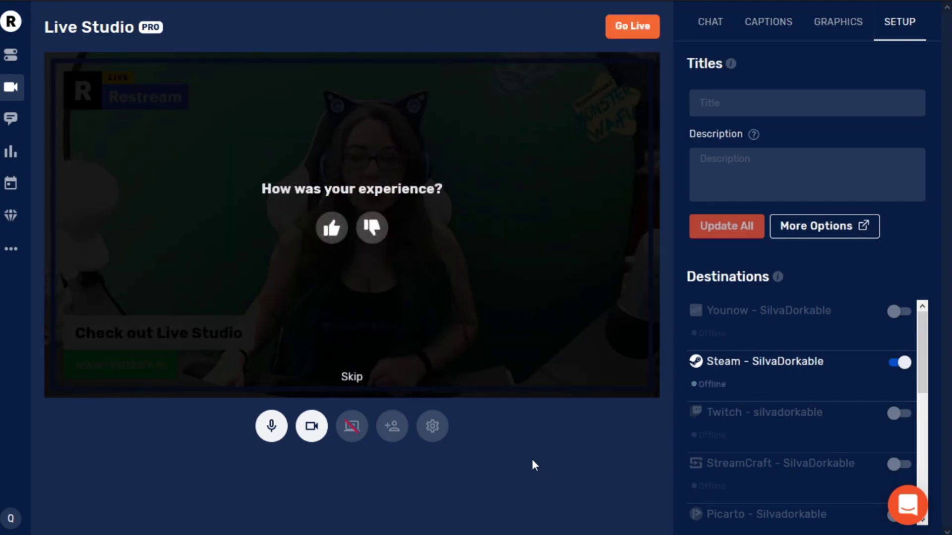
Send thumbs-up feedback on the stream and dismiss the thank-you notice.
{"action": "left_click", "coordinate": [322, 235]}
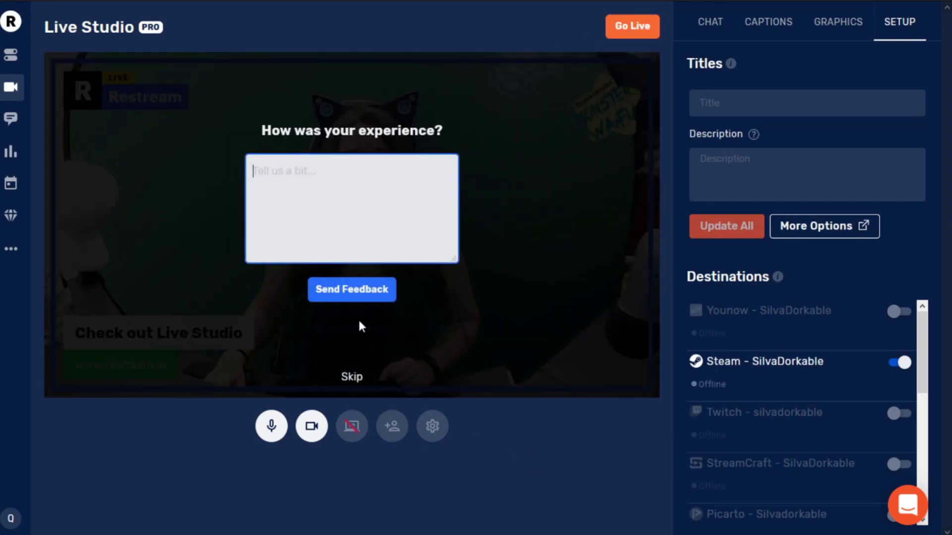
{"action": "left_click", "coordinate": [350, 287]}
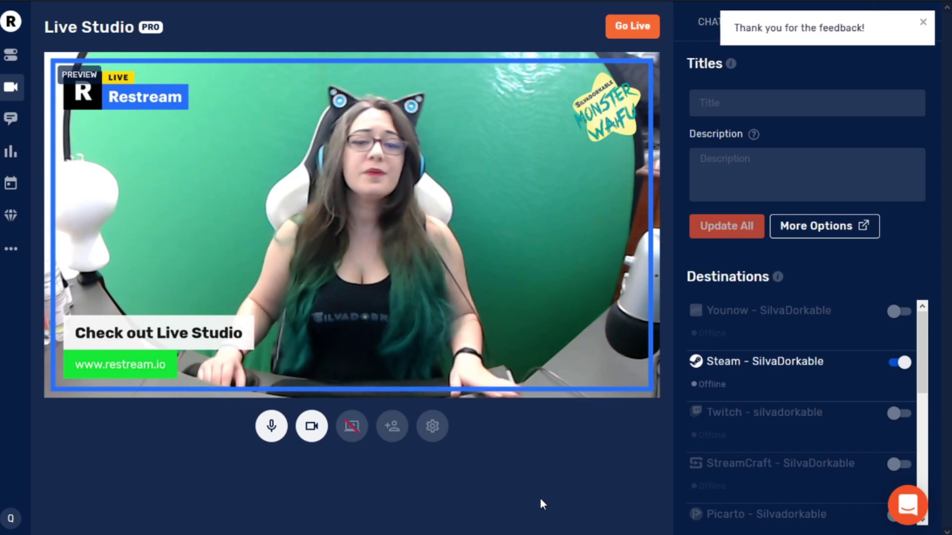
{"action": "left_click", "coordinate": [923, 25]}
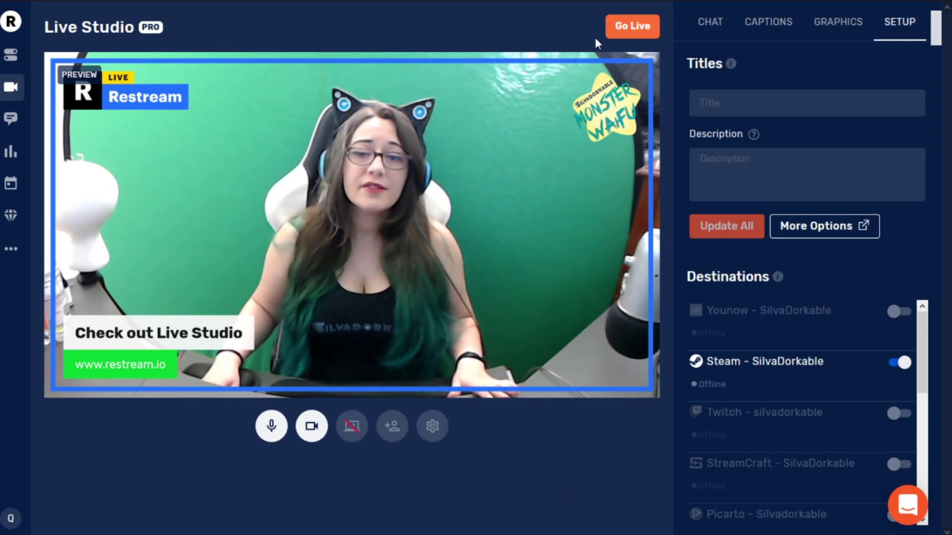